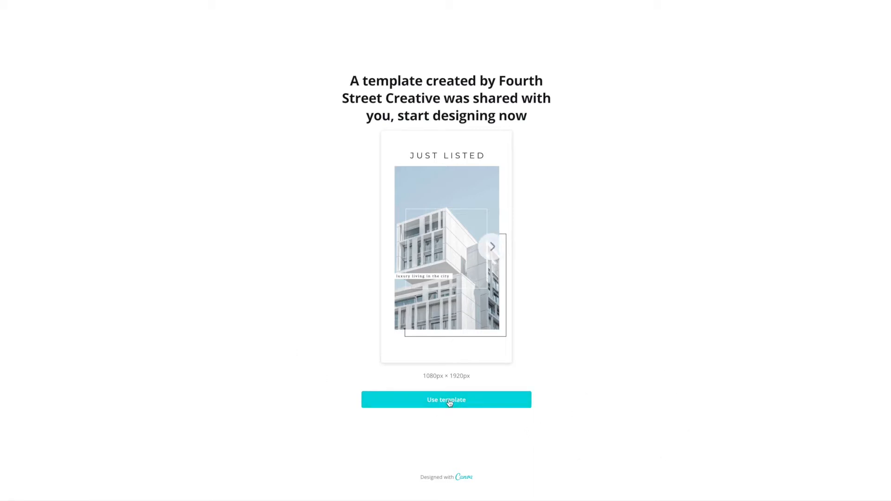
# - Use the shared JUST LISTED template as an editable copy and look over the design's file options
pyautogui.click(448, 403)
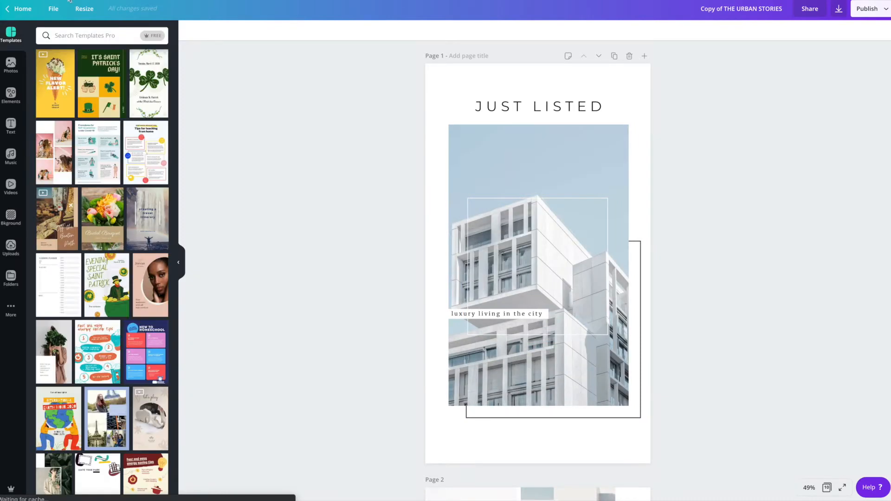
pyautogui.click(53, 9)
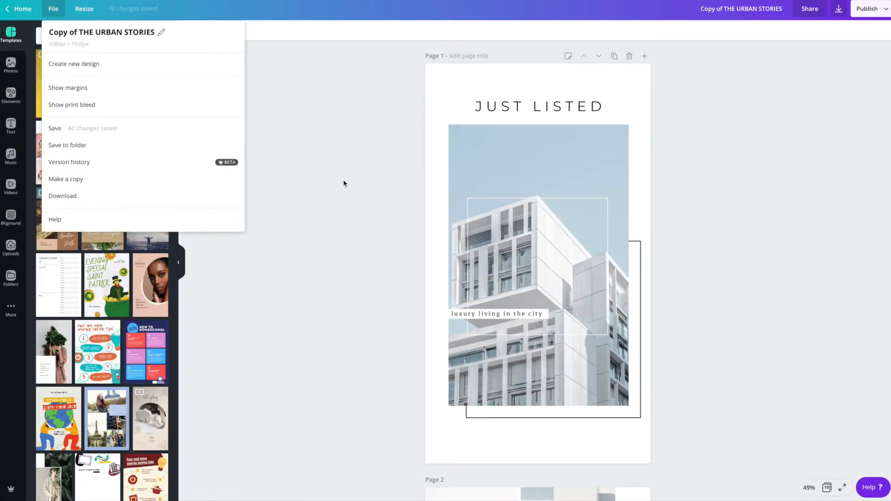
pyautogui.click(327, 189)
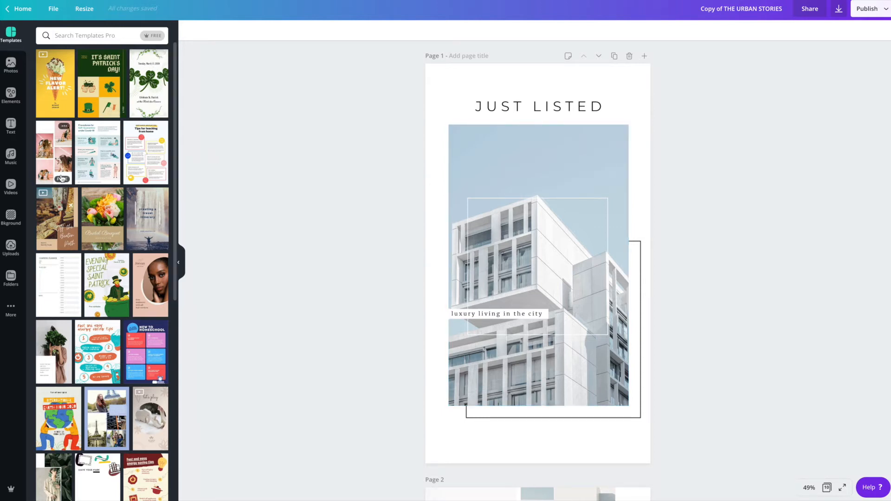
# - Replace the building photo on page 1 with the uploaded gray photo of white flowers
pyautogui.click(10, 251)
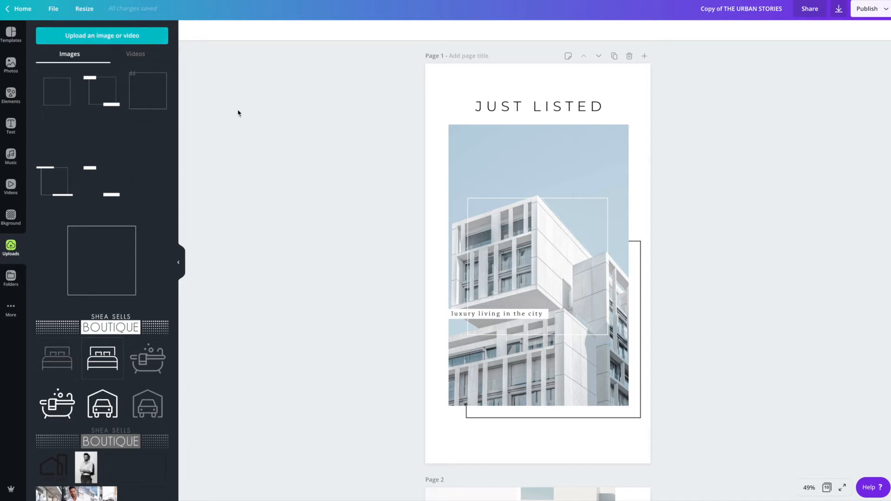
pyautogui.scroll(-10, 103, 224)
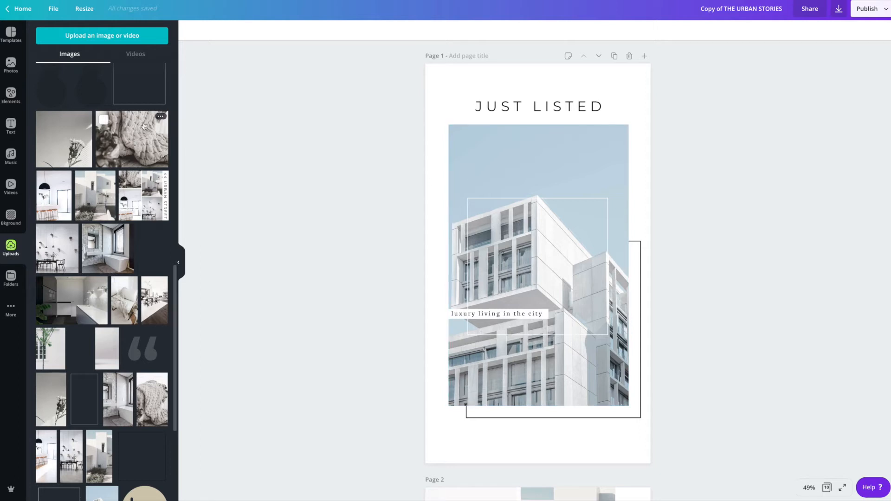
pyautogui.click(482, 157)
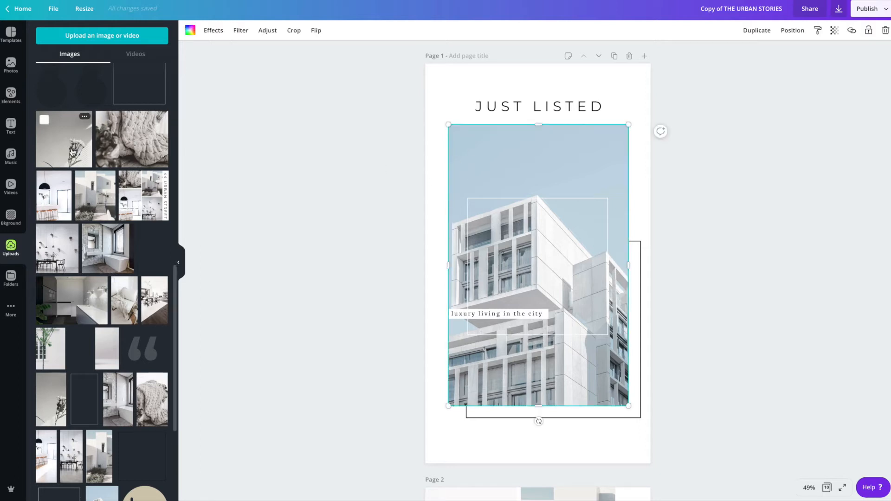
pyautogui.moveTo(72, 152); pyautogui.dragTo(464, 175)
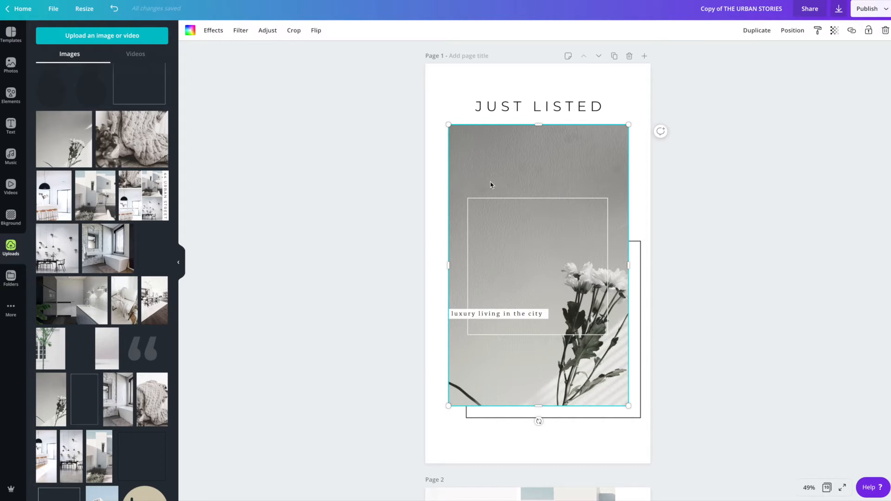
# - Select the whole JUST LISTED heading and look at the font choices available for it
pyautogui.click(520, 108)
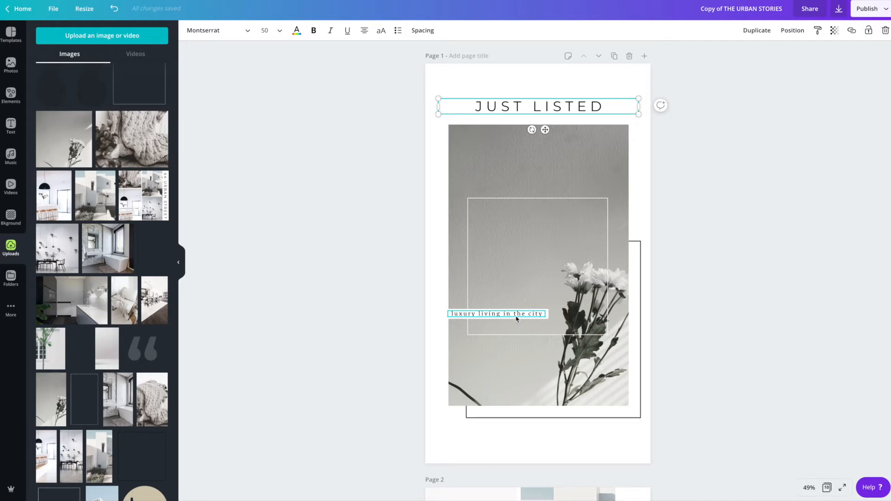
pyautogui.doubleClick(539, 104)
pyautogui.tripleClick(539, 104)
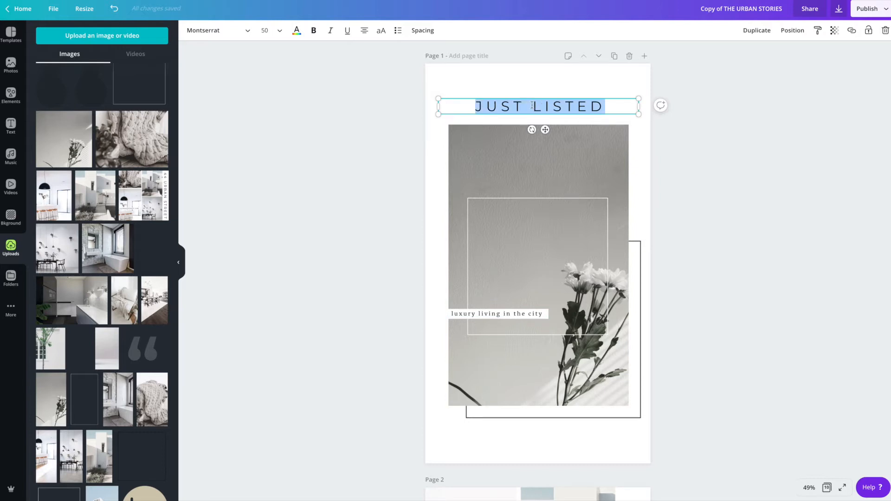
pyautogui.click(215, 33)
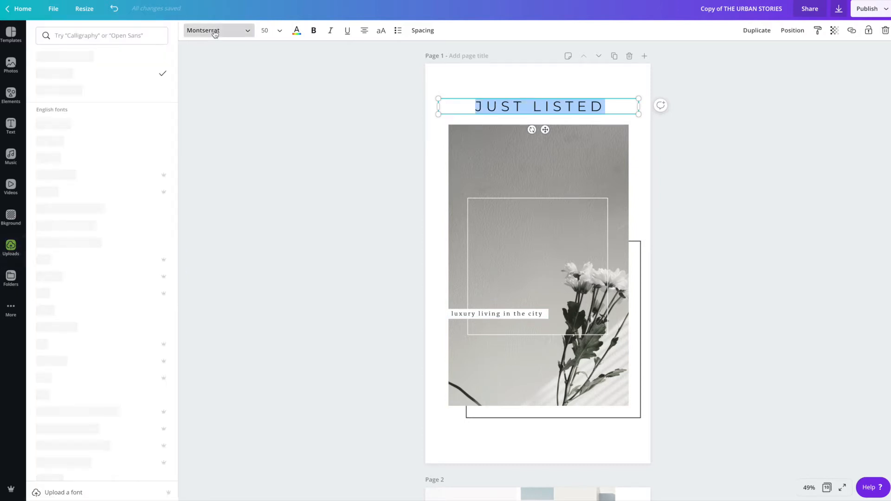
pyautogui.click(105, 36)
pyautogui.press('Escape')
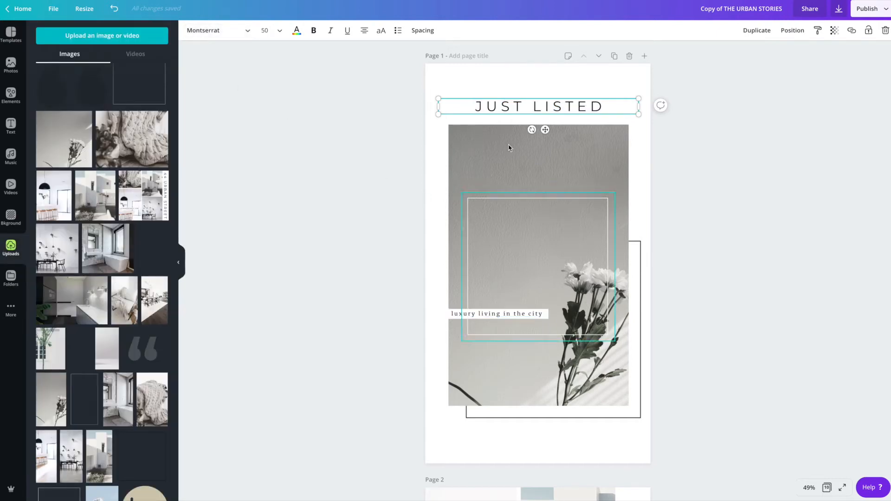
# - Try a light gray from the photo colors as the page 1 background and return it to white
pyautogui.click(429, 165)
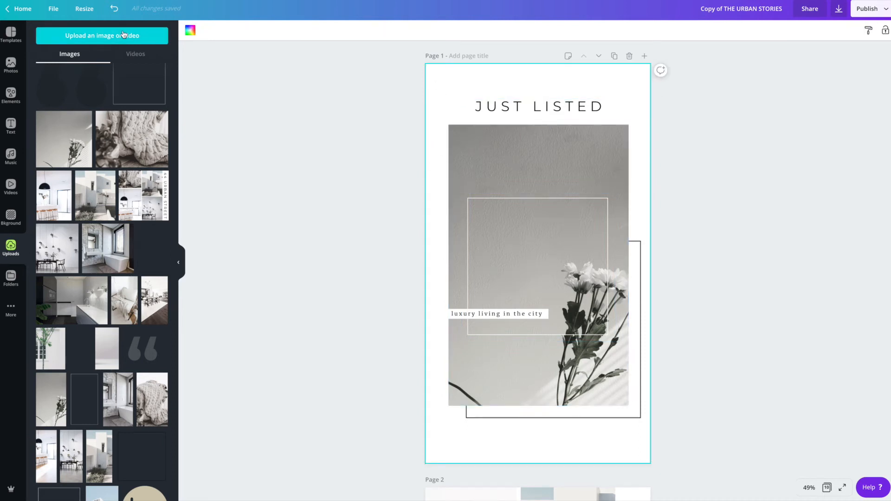
pyautogui.click(190, 30)
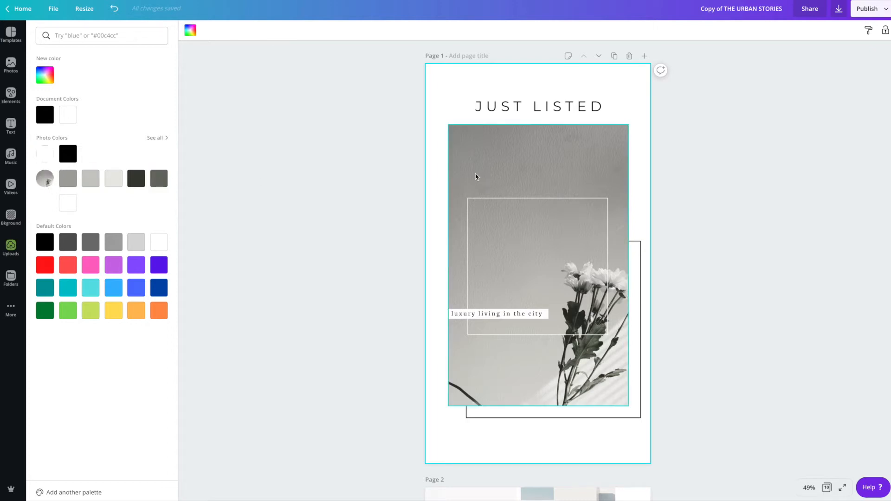
pyautogui.click(114, 179)
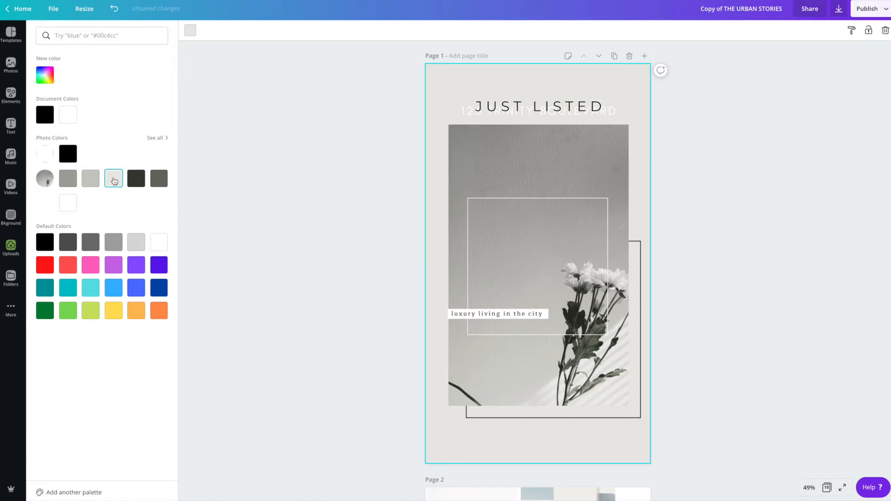
pyautogui.click(68, 203)
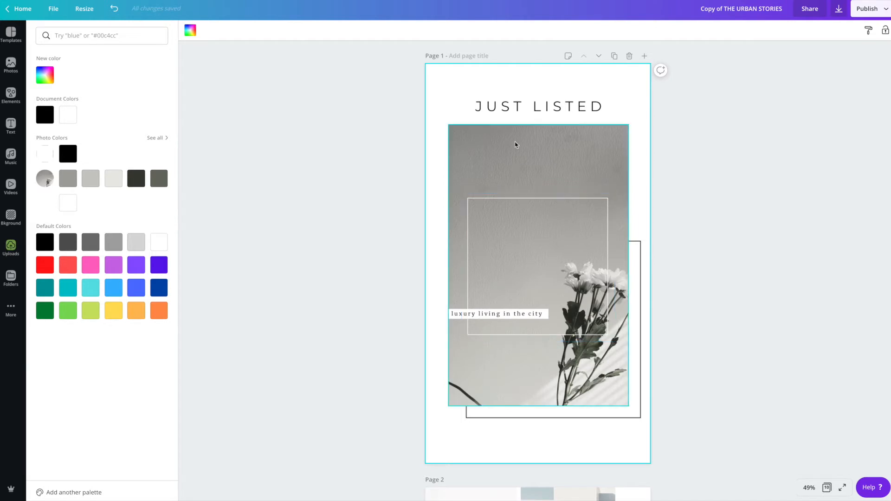
# - Lock the flower photo on page 1
pyautogui.scroll(-1, 515, 144)
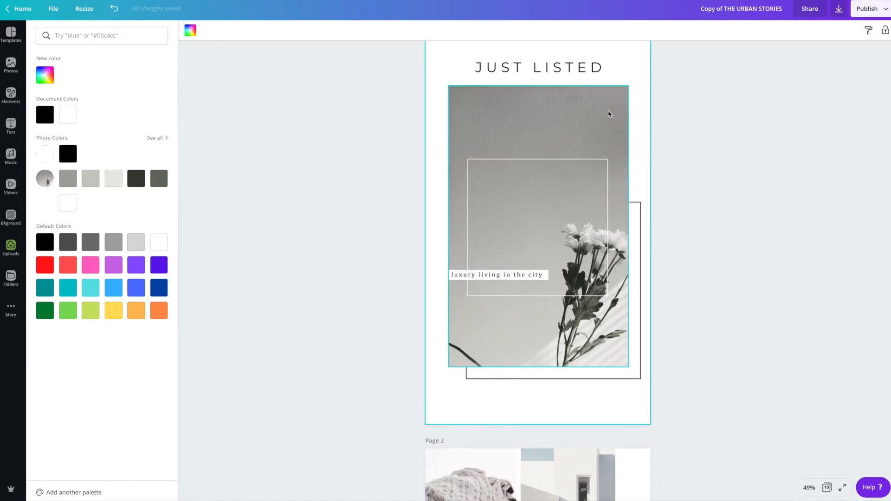
pyautogui.scroll(-3, 608, 116)
pyautogui.scroll(-8, 605, 128)
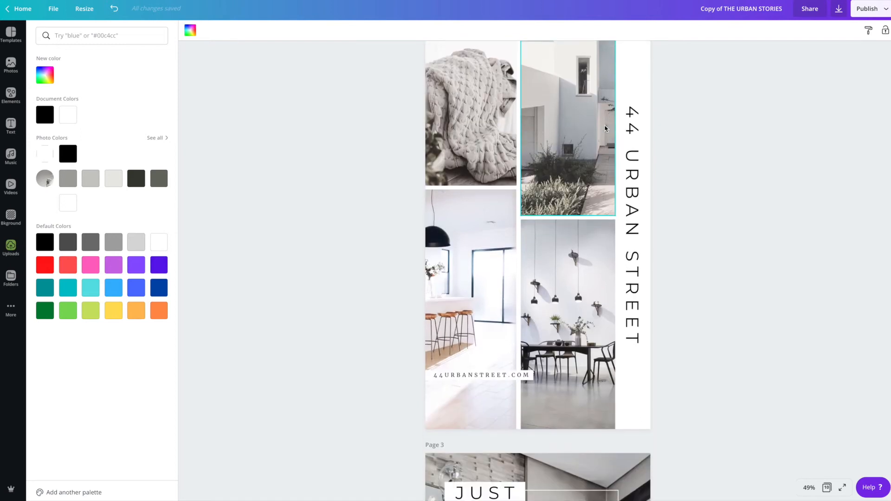
pyautogui.scroll(-10, 584, 160)
pyautogui.scroll(15, 582, 157)
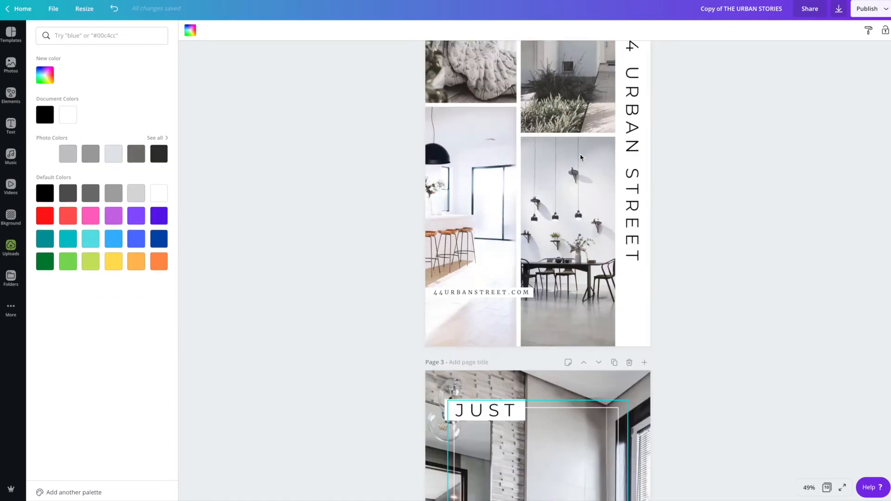
pyautogui.scroll(6, 581, 158)
pyautogui.click(581, 155)
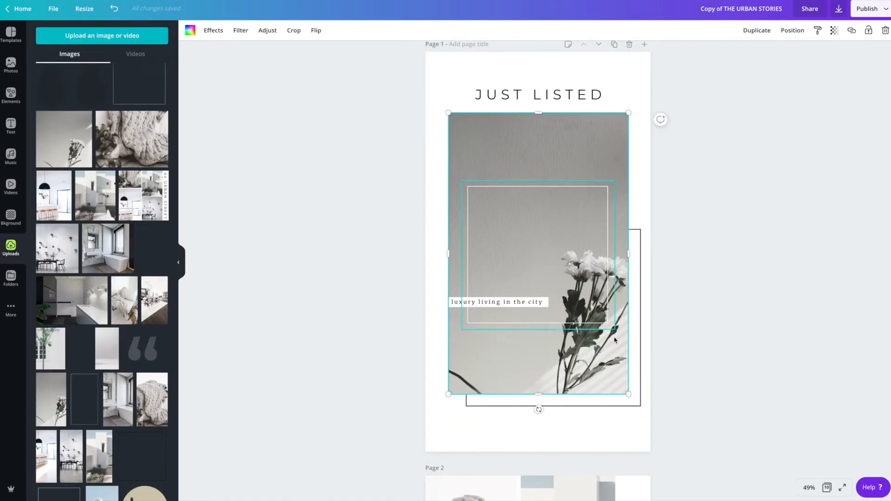
pyautogui.click(869, 30)
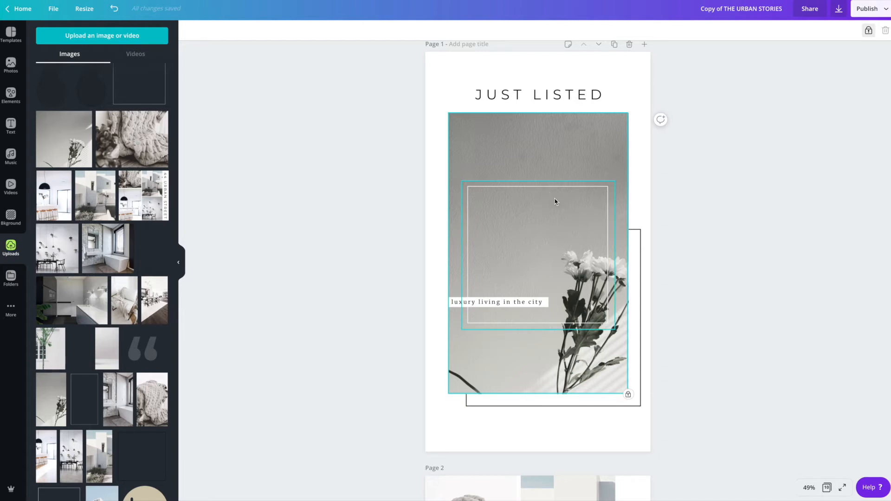
# - Unlock the flower photo and undo its accidental removal from page 1
pyautogui.click(868, 30)
pyautogui.click(550, 196)
pyautogui.moveTo(542, 195)
pyautogui.mouseDown()
pyautogui.moveTo(567, 198)
pyautogui.moveTo(564, 173)
pyautogui.moveTo(541, 151)
pyautogui.moveTo(543, 189)
pyautogui.mouseUp()
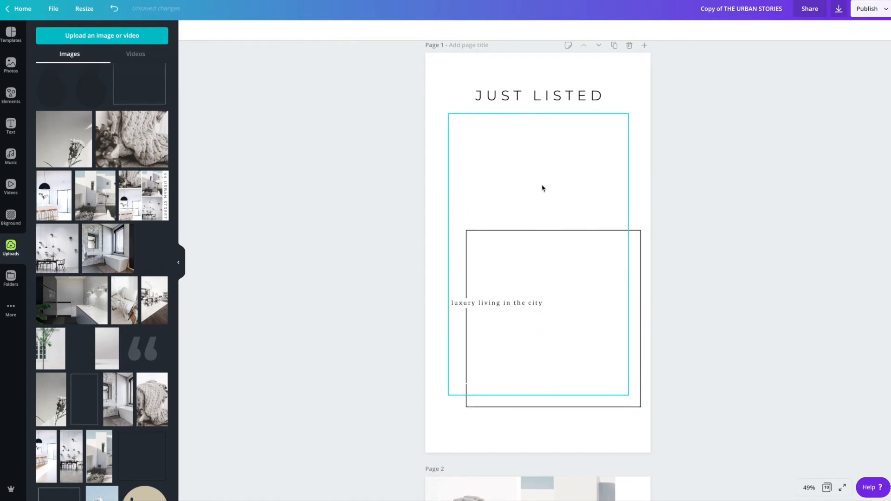
pyautogui.hotkey('ctrl', 'z')
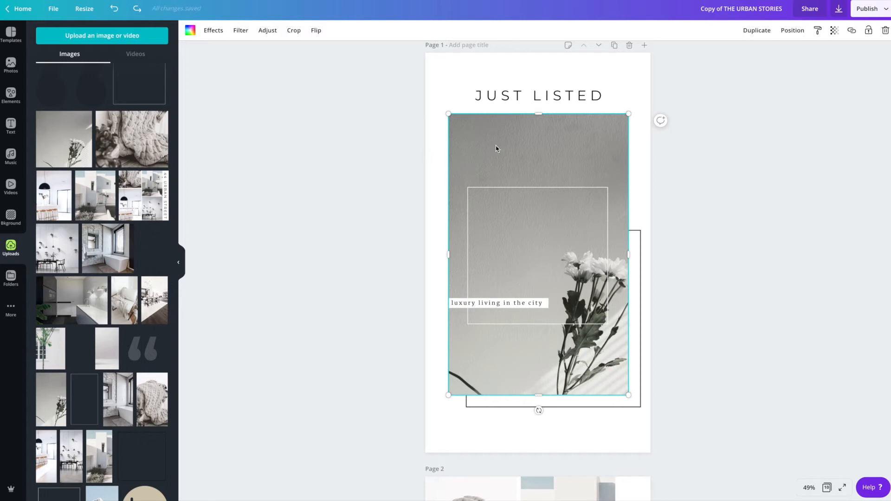
pyautogui.click(868, 31)
pyautogui.click(869, 30)
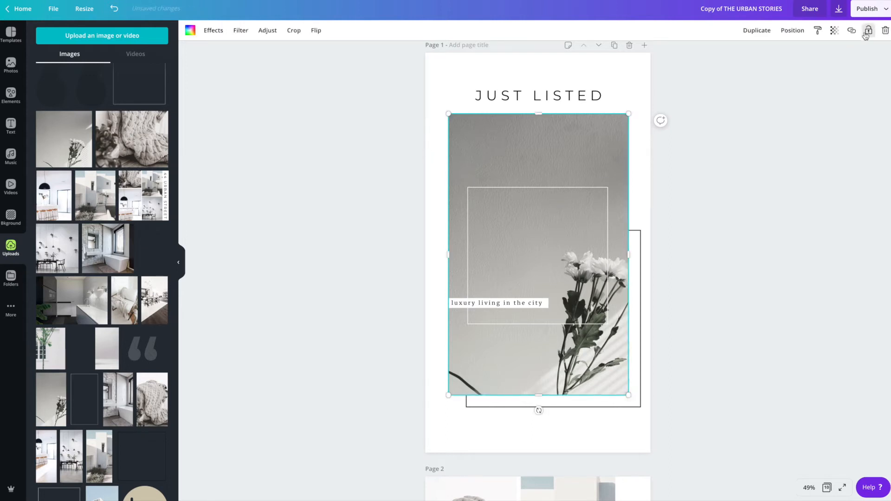
# - Shift the flower photo leftward within its frame on page 1 to show more of the blooms
pyautogui.doubleClick(537, 144)
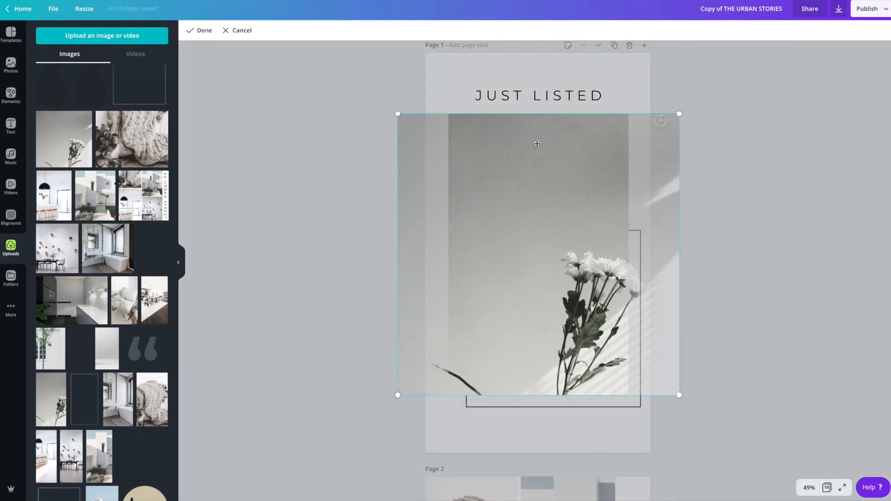
pyautogui.moveTo(537, 144)
pyautogui.mouseDown()
pyautogui.moveTo(509, 143)
pyautogui.moveTo(525, 144)
pyautogui.mouseUp()
pyautogui.doubleClick(536, 167)
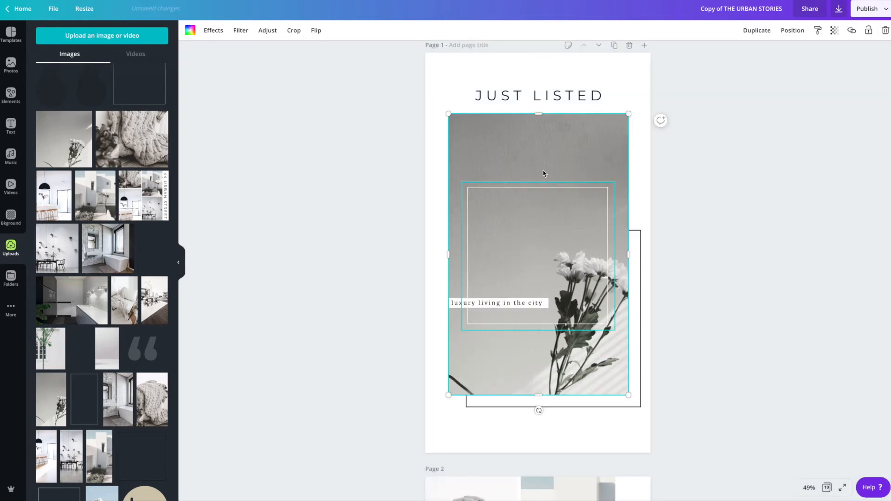
pyautogui.doubleClick(540, 169)
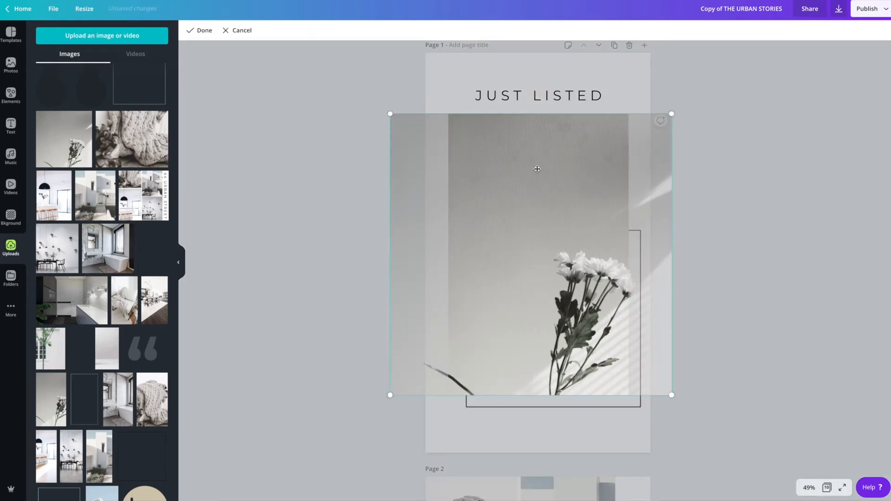
pyautogui.moveTo(534, 167); pyautogui.dragTo(516, 166)
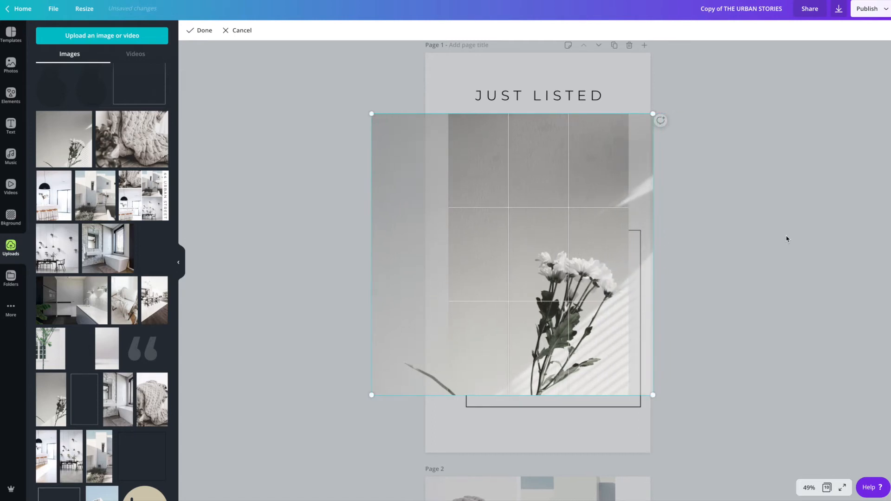
pyautogui.click(783, 239)
pyautogui.doubleClick(553, 149)
pyautogui.moveTo(553, 149); pyautogui.dragTo(564, 152)
pyautogui.click(729, 195)
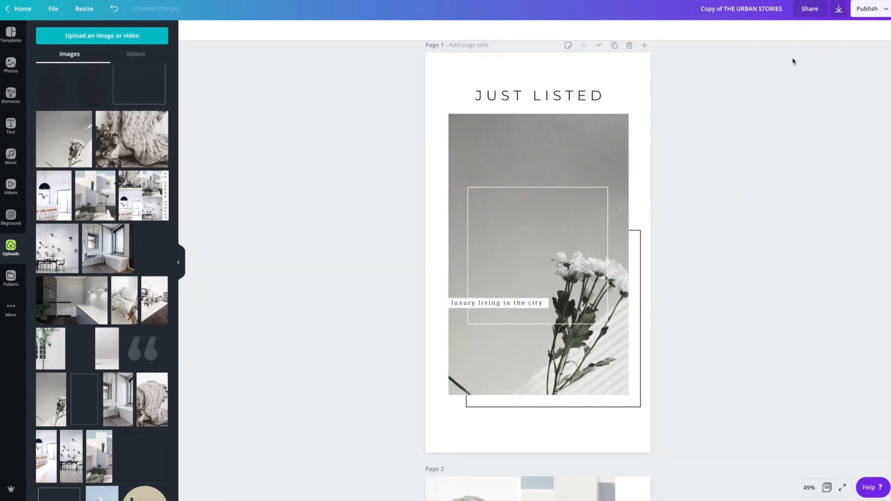
# - Lock the repositioned flower photo in place on page 1
pyautogui.click(562, 137)
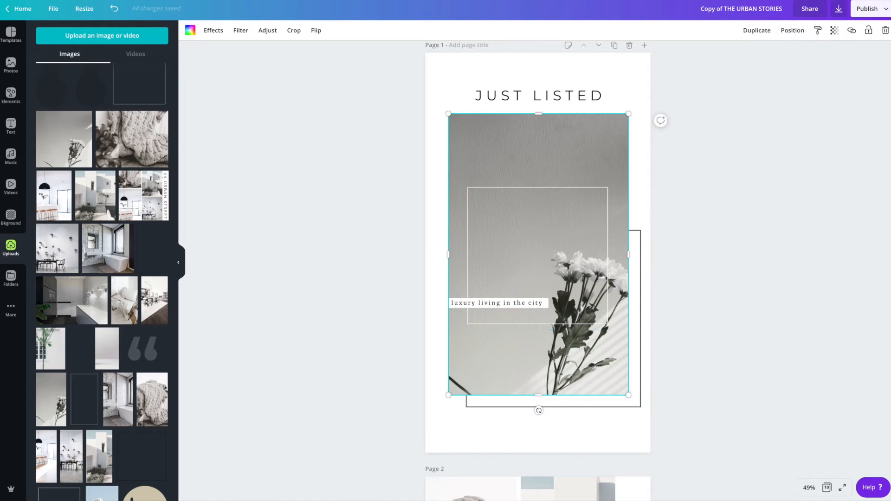
pyautogui.click(868, 31)
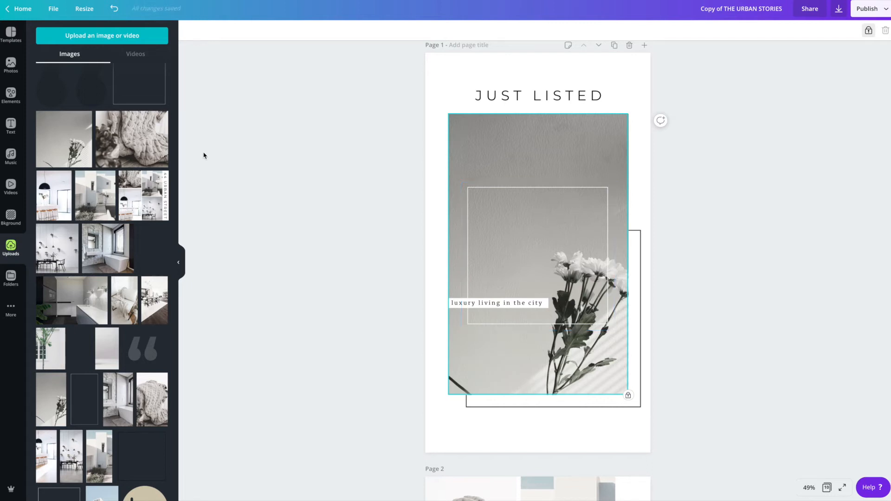
pyautogui.scroll(-3, 492, 194)
pyautogui.scroll(3, 492, 194)
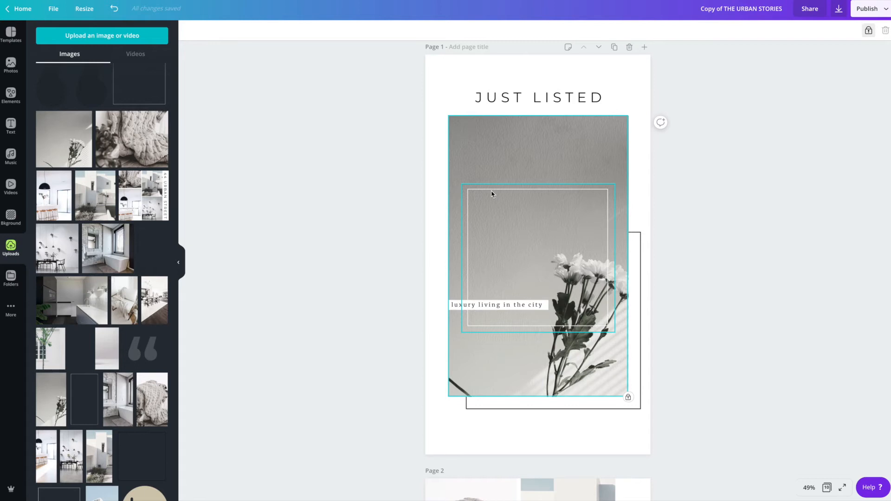
pyautogui.scroll(10, 80, 103)
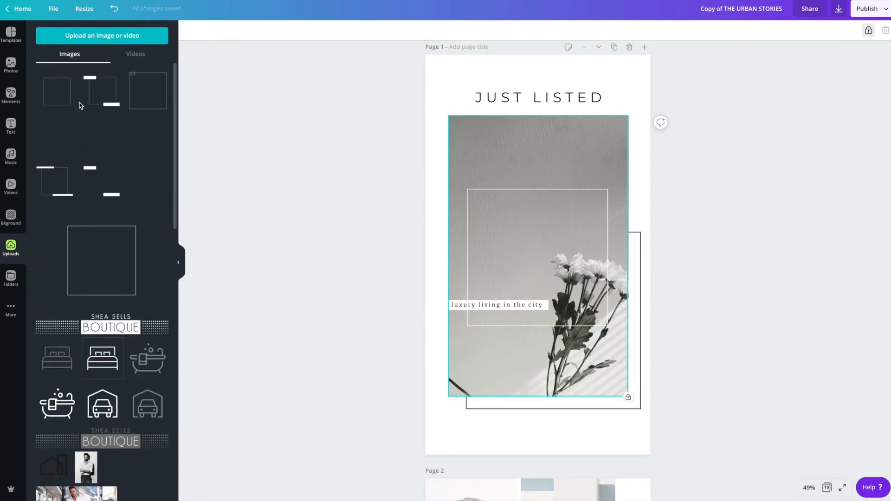
pyautogui.click(99, 41)
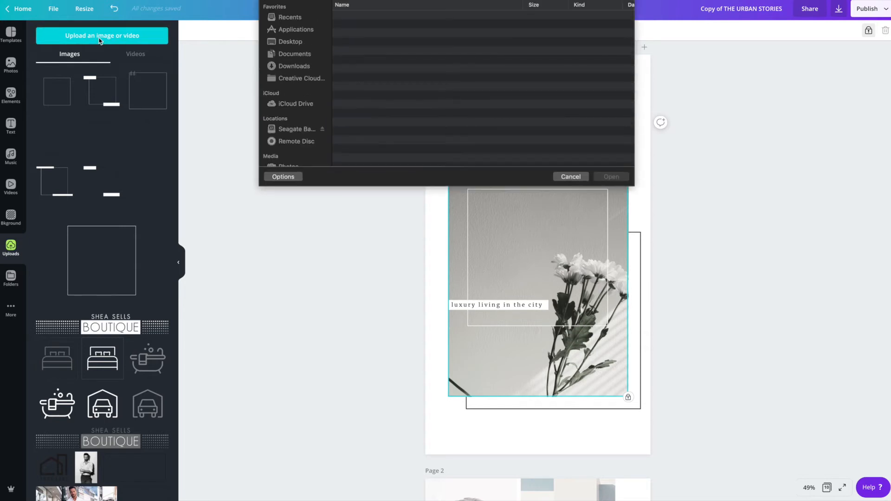
pyautogui.click(371, 97)
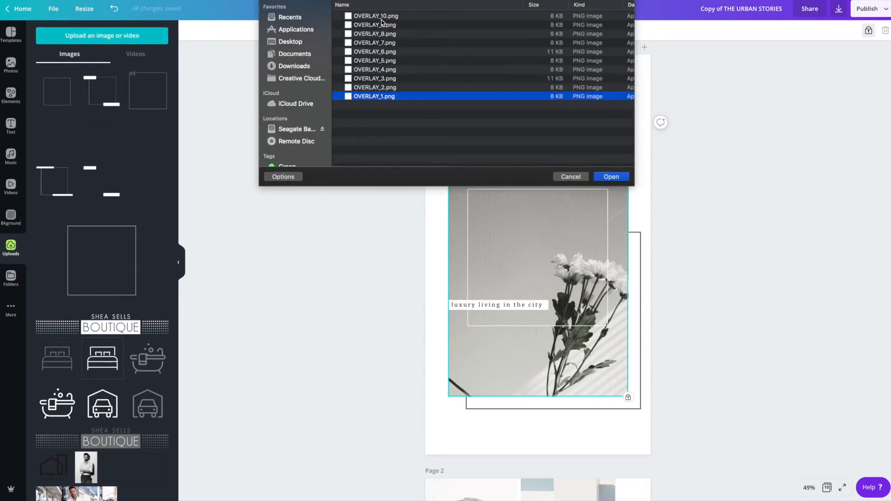
pyautogui.keyDown('shift'); pyautogui.click(376, 18); pyautogui.keyUp('shift')
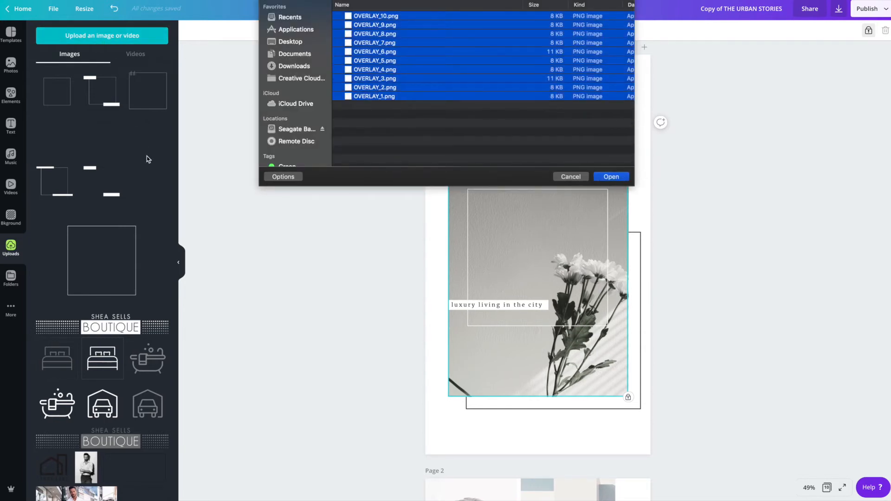
pyautogui.click(572, 179)
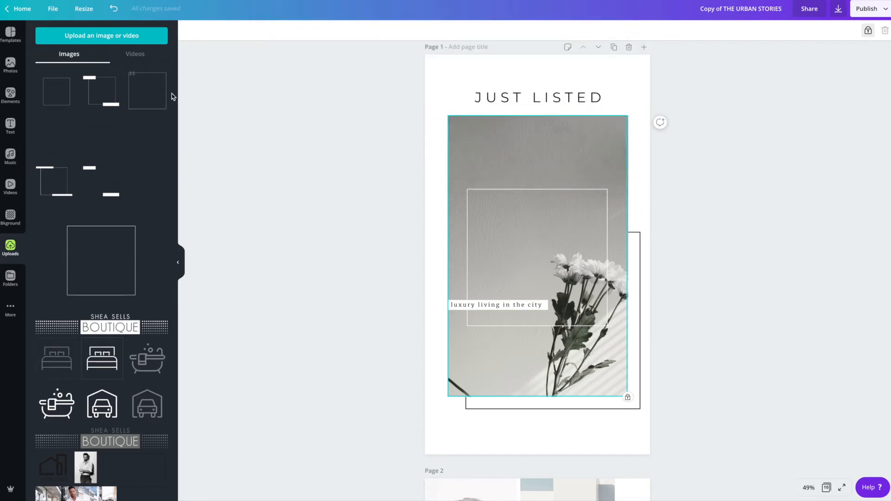
# - Delete the white square outline overlay from the flower photo on page 1
pyautogui.click(471, 205)
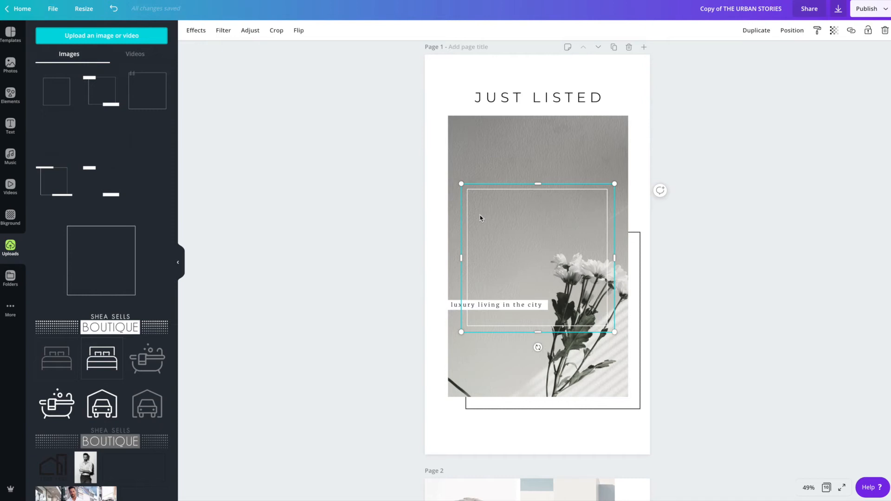
pyautogui.scroll(-4, 480, 218)
pyautogui.scroll(4, 480, 220)
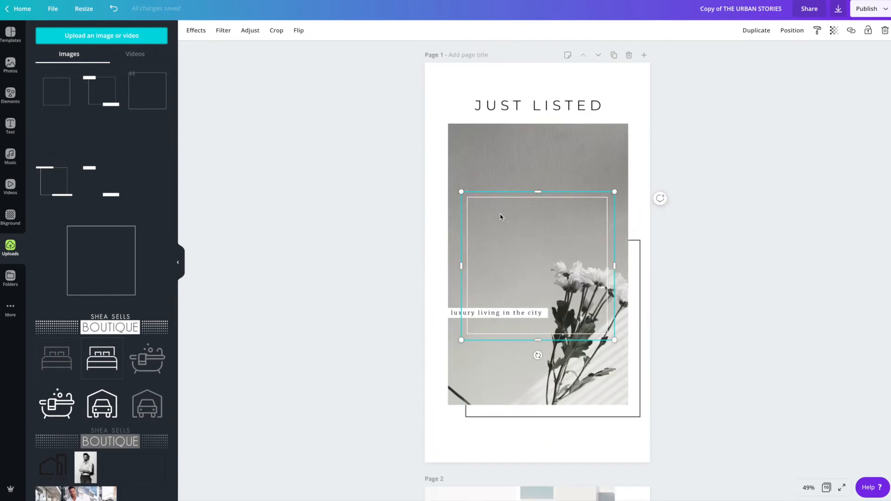
pyautogui.press('Delete')
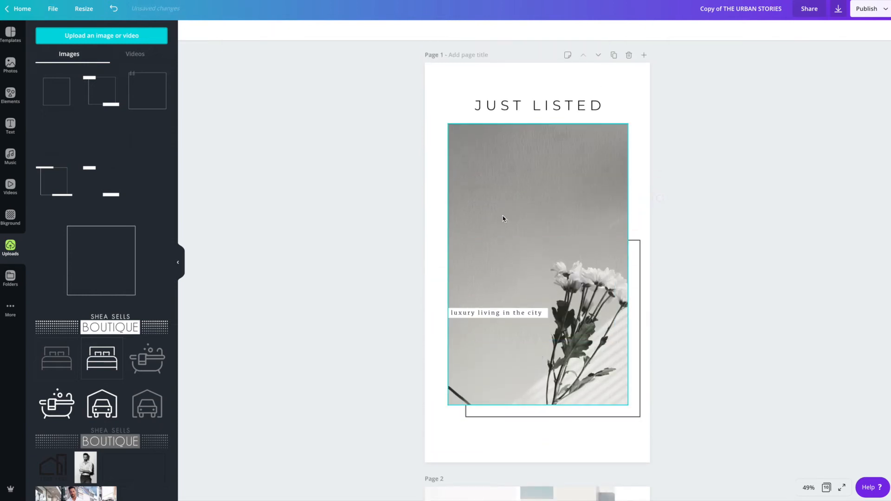
# - Add the uploaded black square outline overlay to page 1, enlarge it to about 1,155 × 1,155, and position it over the flower photo
pyautogui.click(102, 138)
pyautogui.moveTo(468, 194); pyautogui.dragTo(430, 155)
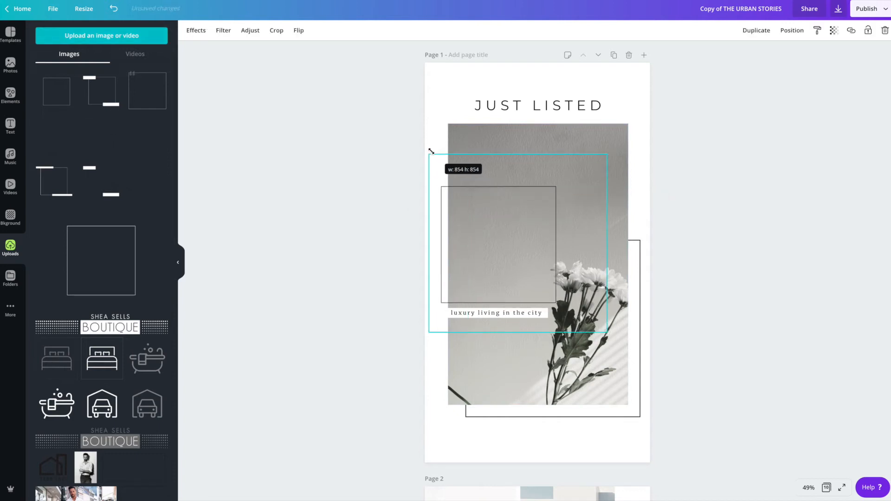
pyautogui.moveTo(497, 199); pyautogui.dragTo(531, 213)
pyautogui.moveTo(689, 380); pyautogui.dragTo(706, 408)
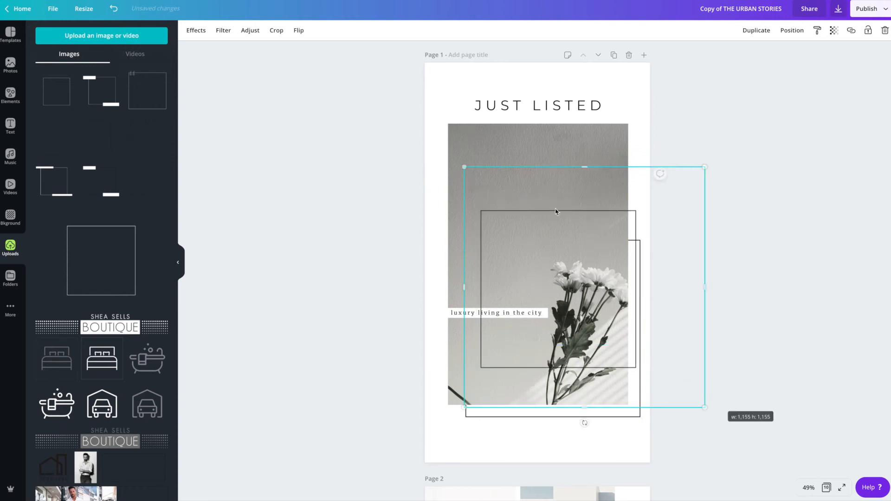
pyautogui.moveTo(548, 235); pyautogui.dragTo(533, 213)
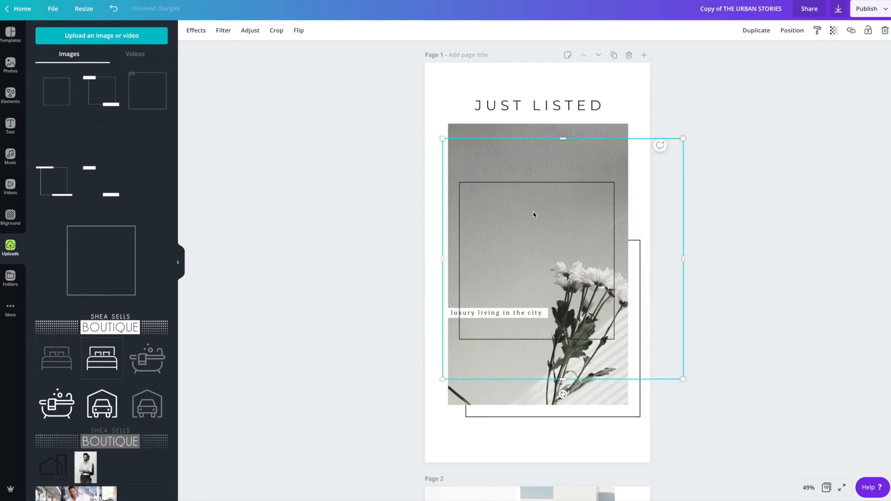
pyautogui.click(790, 206)
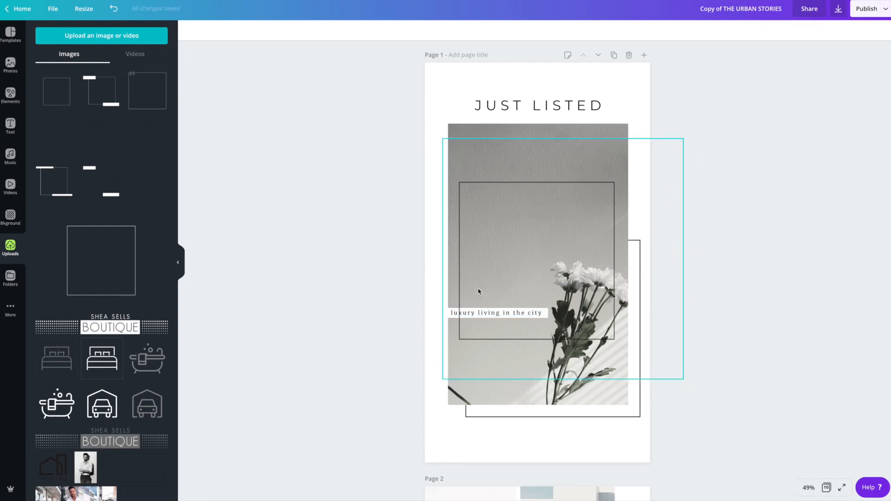
# - Send the black square outline backward on page 1 so it sits behind the "luxury living in the city" label
pyautogui.click(461, 235)
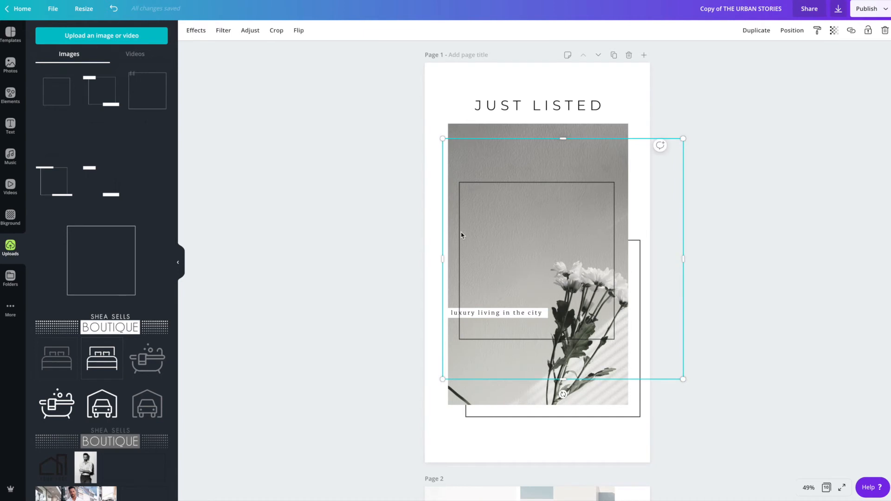
pyautogui.rightClick(480, 236)
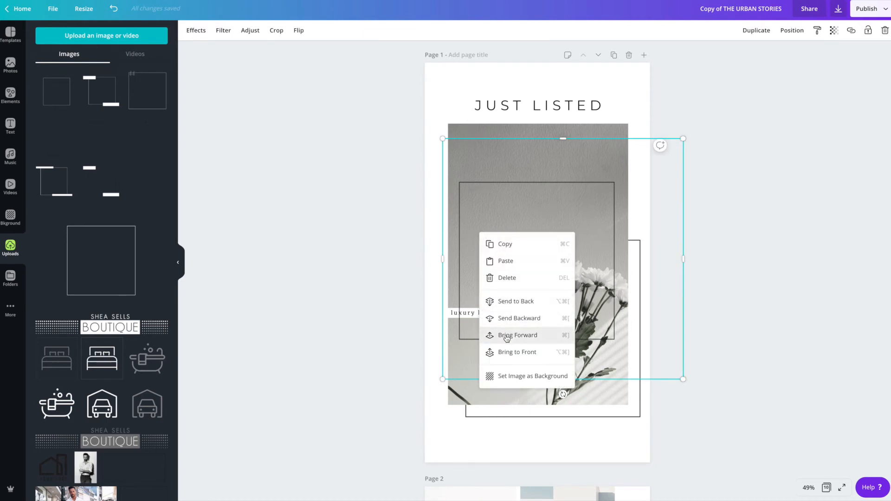
pyautogui.hotkey('ctrl', 'Up')
pyautogui.click(406, 460)
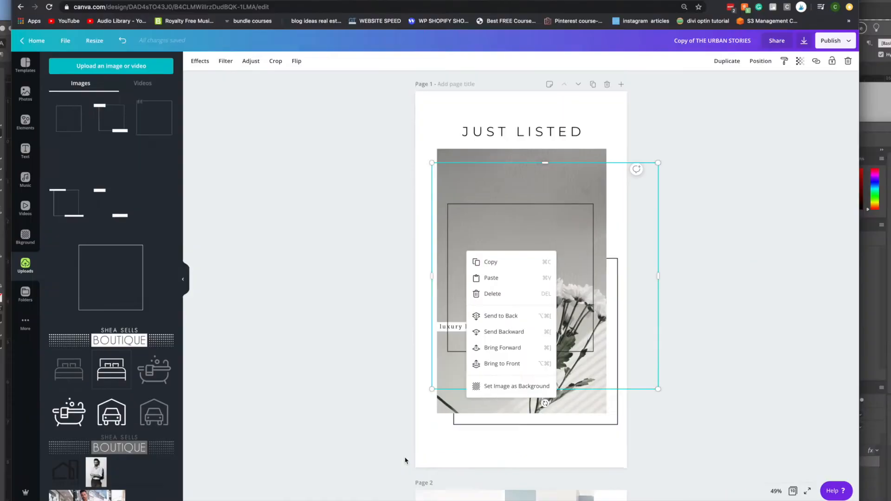
pyautogui.click(518, 324)
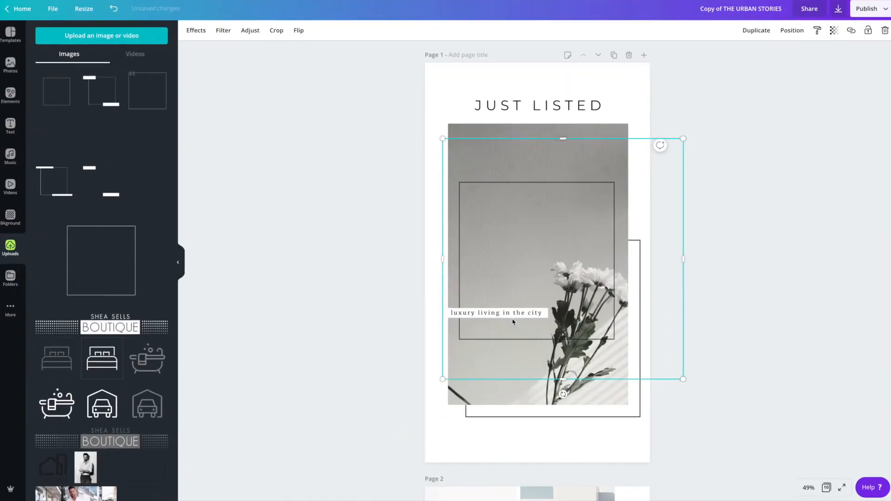
pyautogui.click(377, 271)
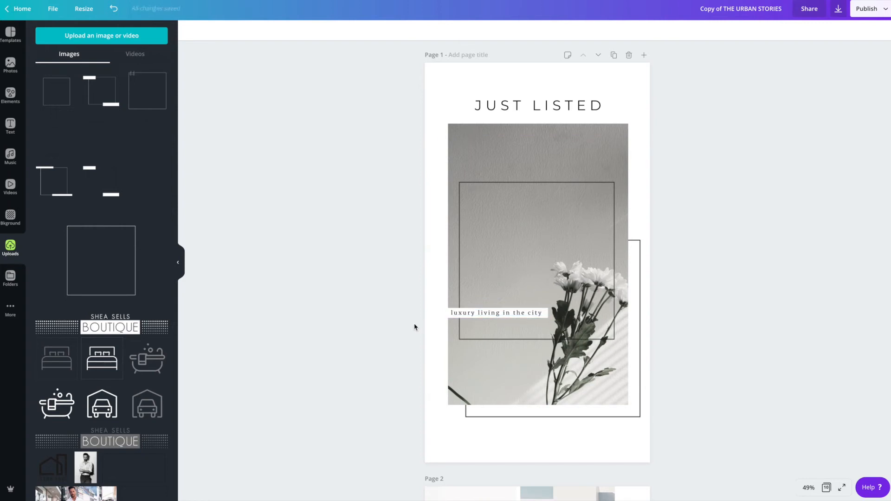
# - Delete the black square outline overlay from the tree photo on the NEW PRICE page
pyautogui.scroll(-1, 415, 328)
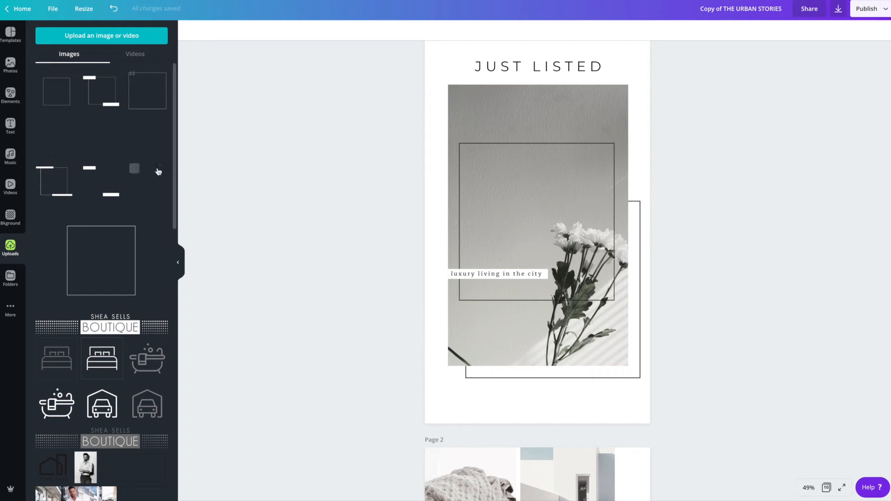
pyautogui.scroll(-18, 356, 202)
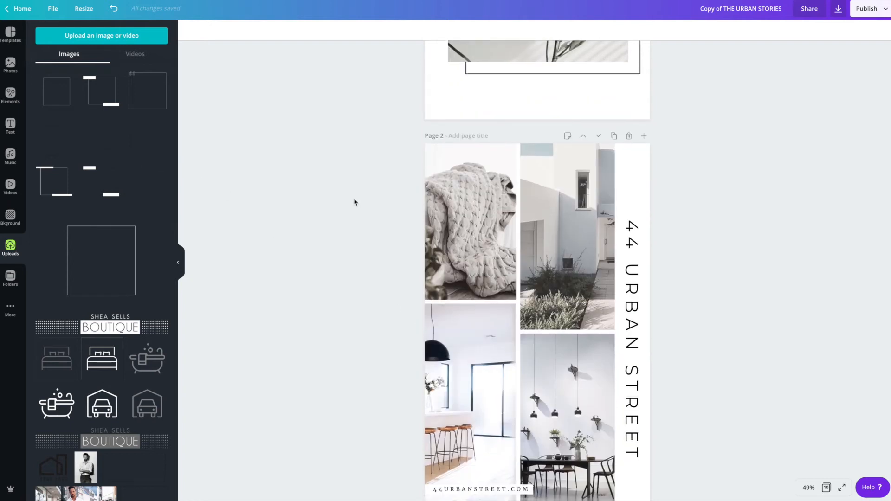
pyautogui.scroll(-10, 504, 176)
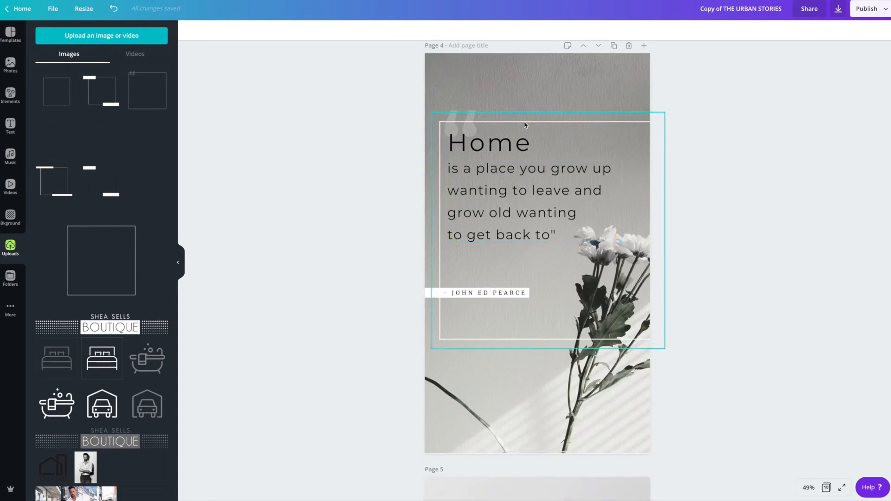
pyautogui.scroll(-18, 524, 125)
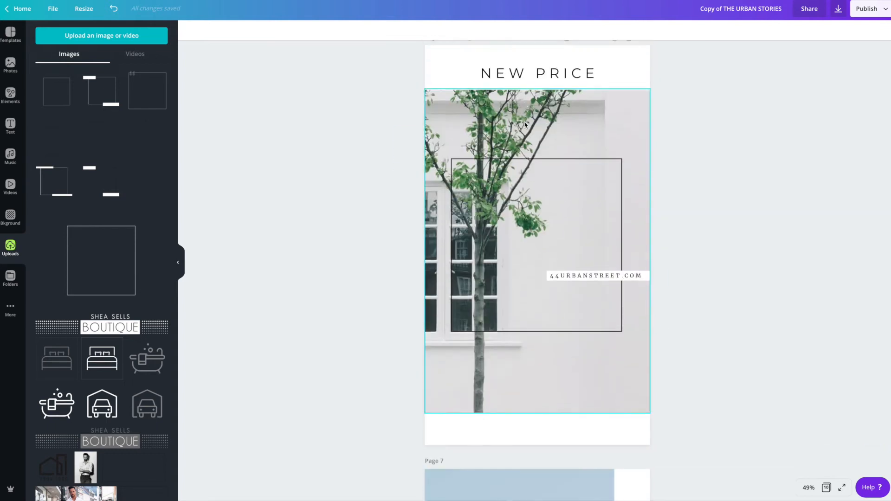
pyautogui.click(512, 173)
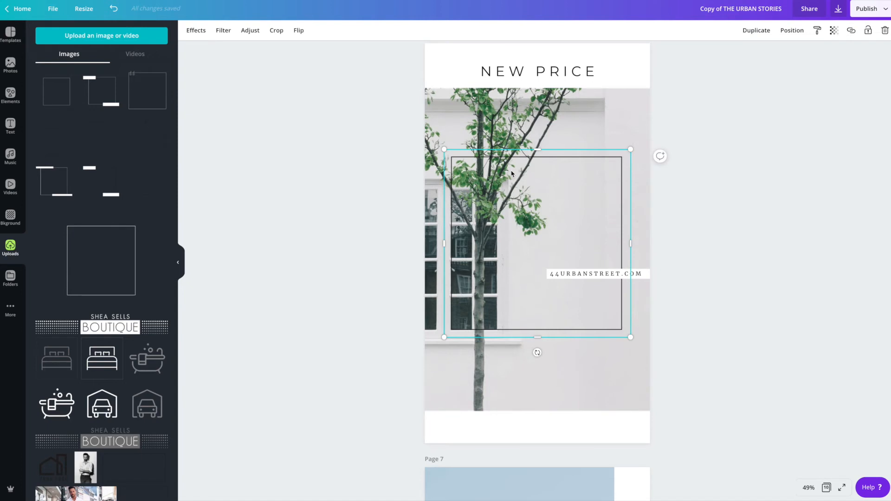
pyautogui.press('Delete')
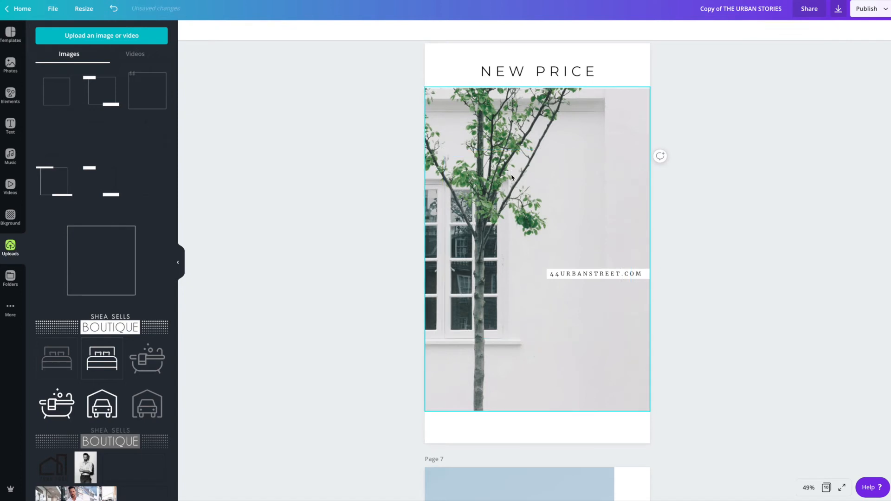
# - Add the uploaded white outline overlay with two solid white bars to the NEW PRICE page and enlarge it across the photo
pyautogui.click(101, 90)
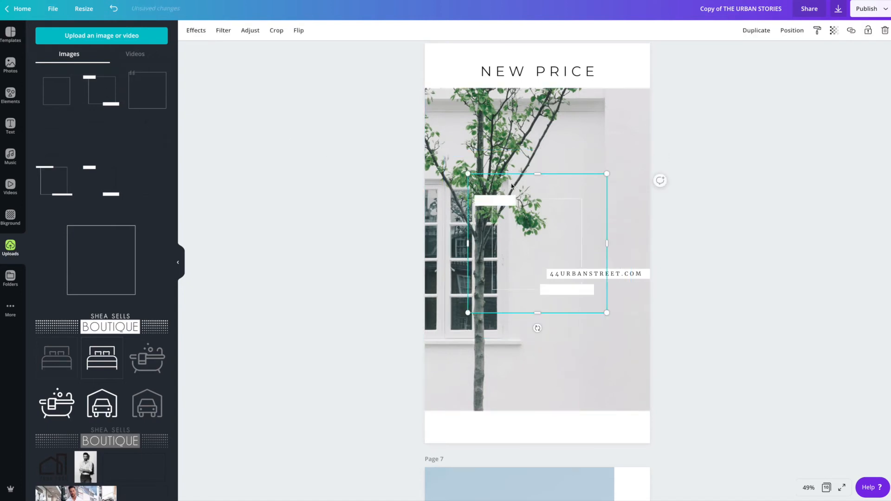
pyautogui.moveTo(468, 173); pyautogui.dragTo(422, 129)
pyautogui.moveTo(607, 313); pyautogui.dragTo(659, 355)
pyautogui.click(379, 163)
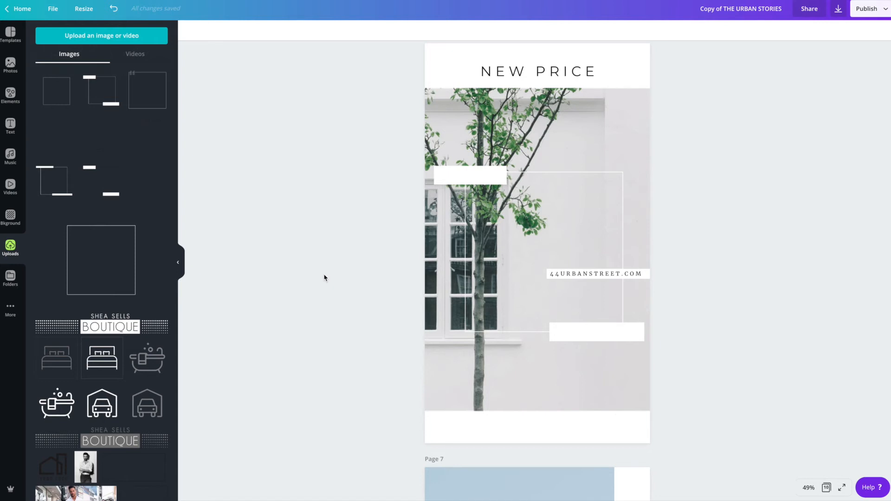
# - Delete the white-bar outline overlay from the NEW PRICE page
pyautogui.click(494, 253)
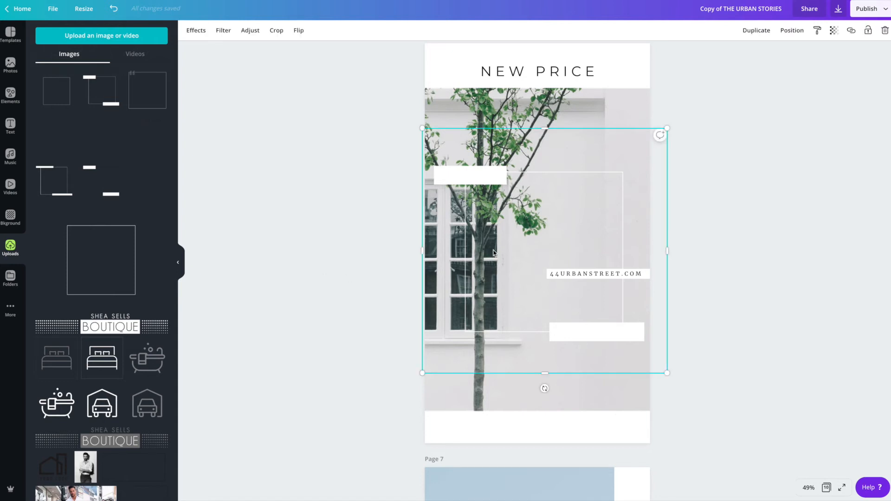
pyautogui.press('Delete')
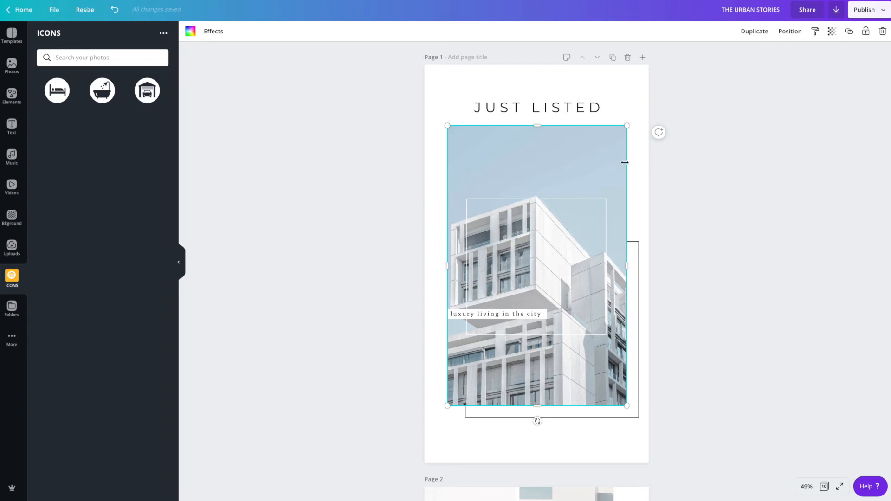
# - Lock the building photo on page 1 of THE URBAN STORIES design
pyautogui.click(565, 177)
pyautogui.scroll(-1, 575, 135)
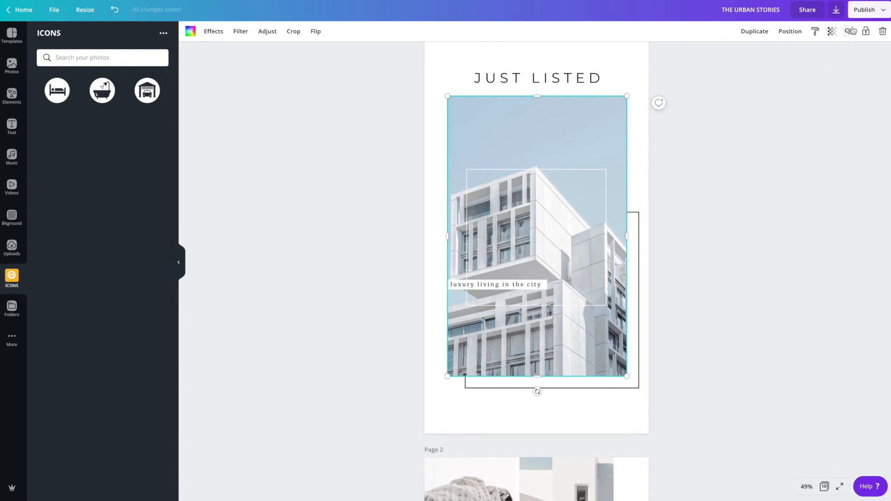
pyautogui.click(866, 31)
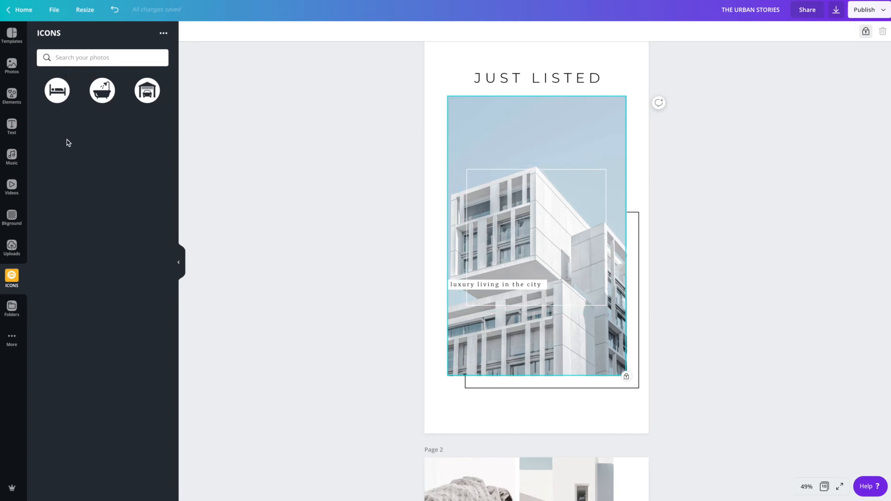
# - Add the bed and bathtub icons to page 1, shrunk and placed side by side in the sky area above the white outline
pyautogui.click(57, 98)
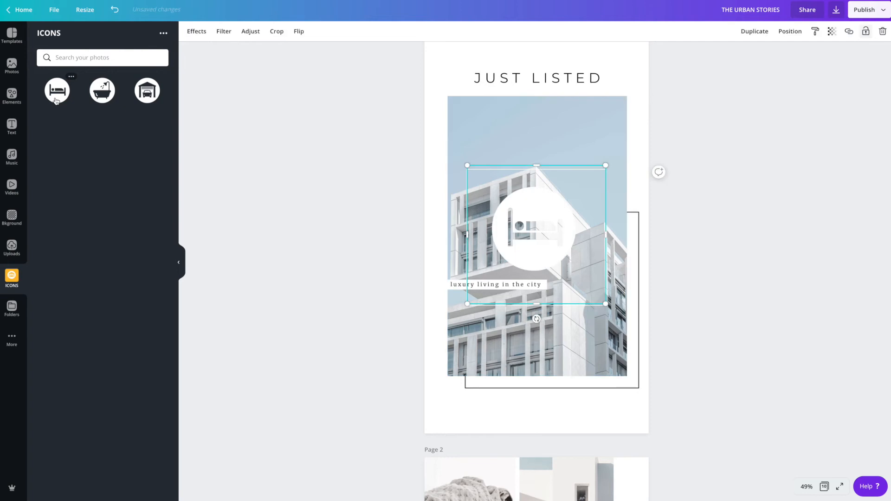
pyautogui.moveTo(468, 166); pyautogui.dragTo(519, 148)
pyautogui.click(102, 91)
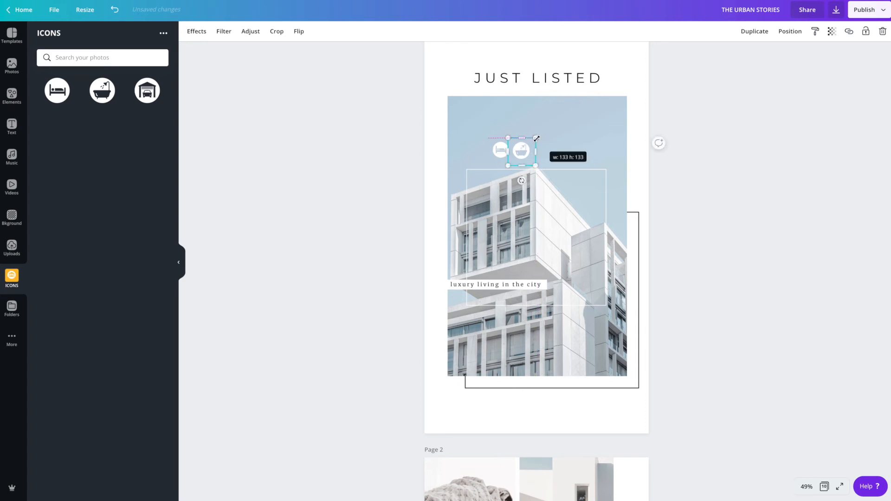
pyautogui.moveTo(518, 150); pyautogui.dragTo(523, 150)
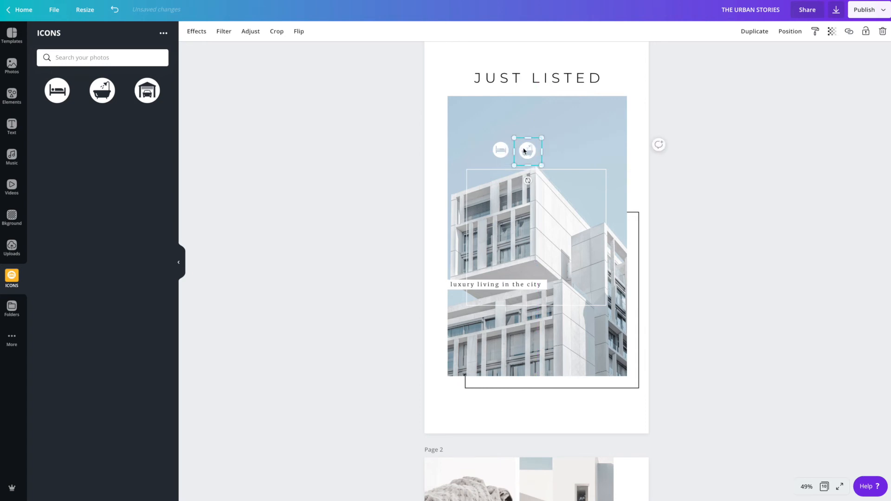
# - Add a small garage icon to the end of the icon row and move the bathtub icon midway between the other two
pyautogui.click(147, 90)
pyautogui.moveTo(468, 166); pyautogui.dragTo(580, 159)
pyautogui.click(525, 159)
pyautogui.moveTo(525, 160); pyautogui.dragTo(537, 158)
# - Shrink the bathtub icon slightly to match the bed icon and deselect it
pyautogui.click(583, 129)
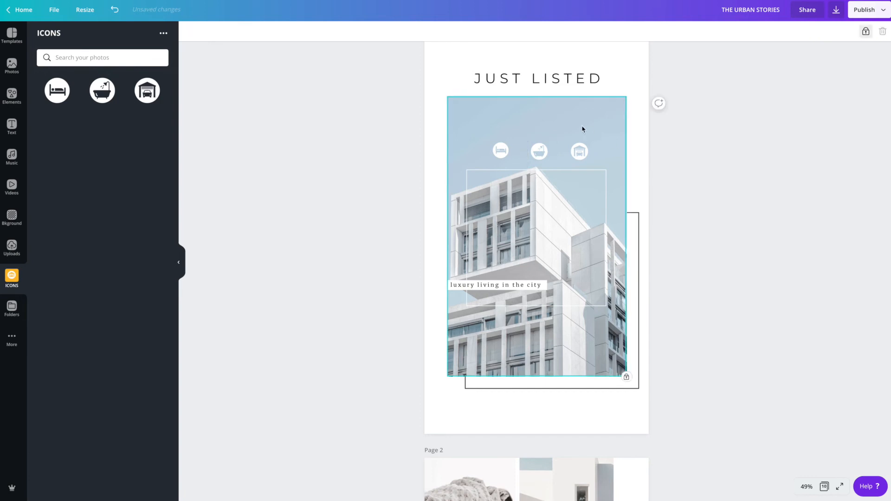
pyautogui.click(539, 150)
pyautogui.moveTo(529, 140); pyautogui.dragTo(537, 150)
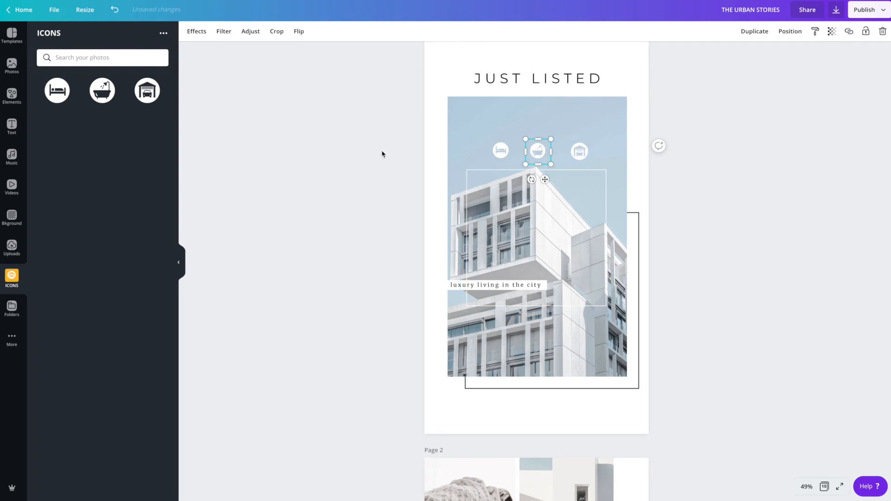
pyautogui.click(479, 132)
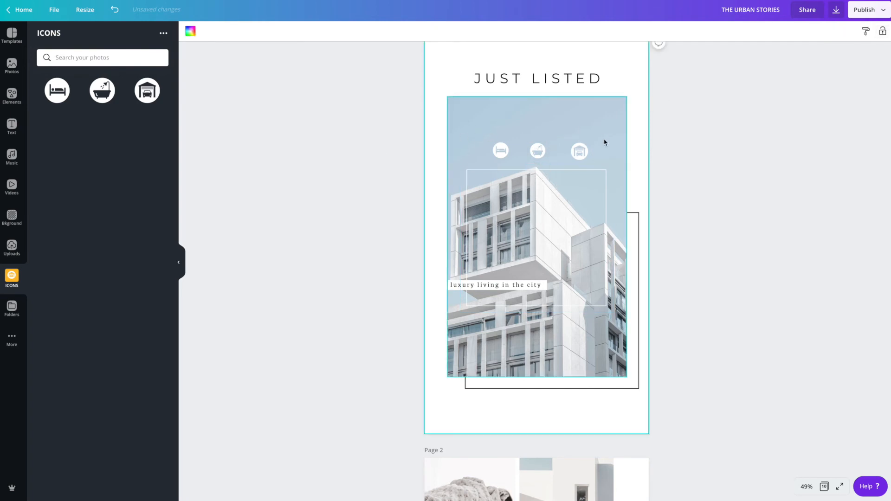
# - Shrink the garage icon slightly to match the bed and bathtub icons, and deselect it
pyautogui.click(580, 151)
pyautogui.moveTo(572, 143); pyautogui.dragTo(576, 150)
pyautogui.click(485, 124)
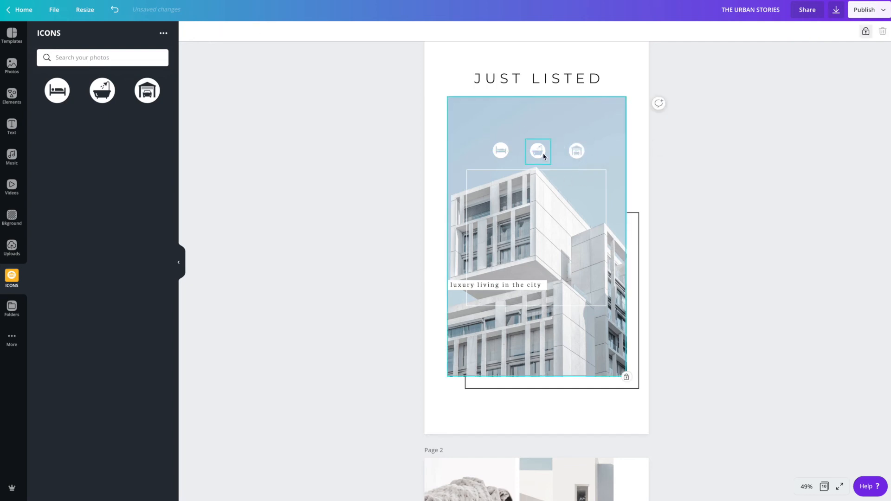
pyautogui.click(304, 72)
pyautogui.click(501, 152)
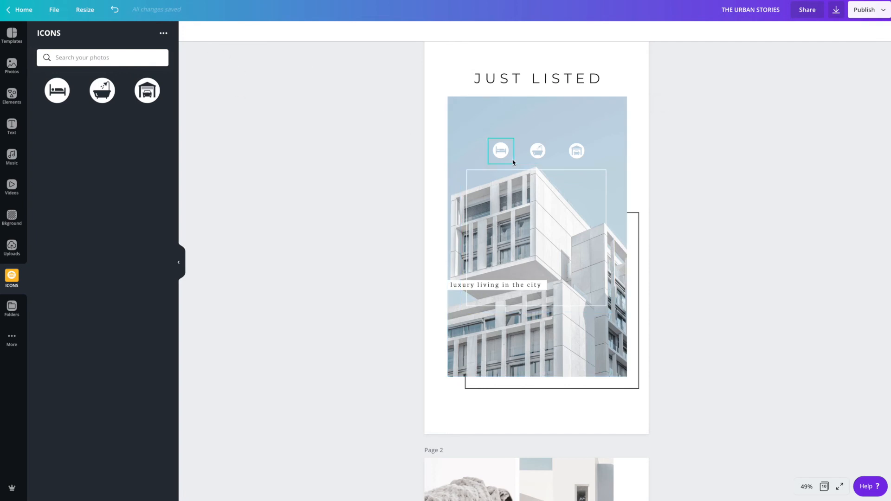
pyautogui.click(388, 124)
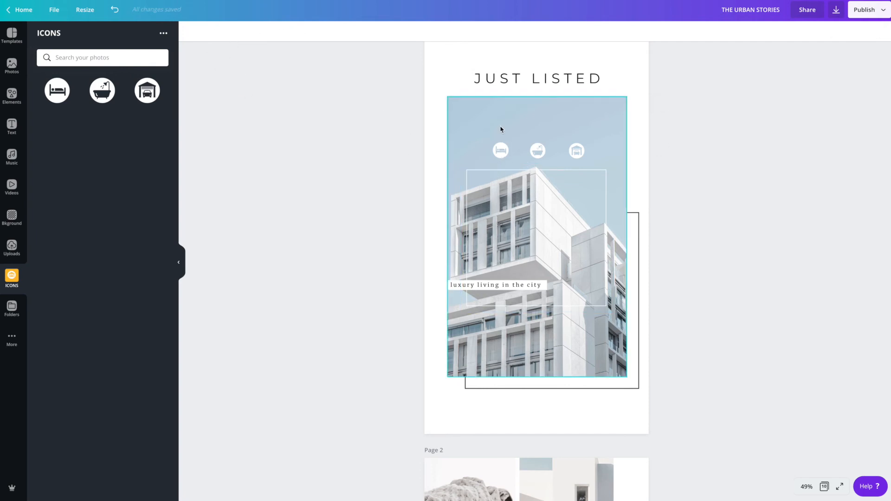
# - Add a text box reading "1" above the bathtub icon and enlarge it to size 52.9
pyautogui.press('t')
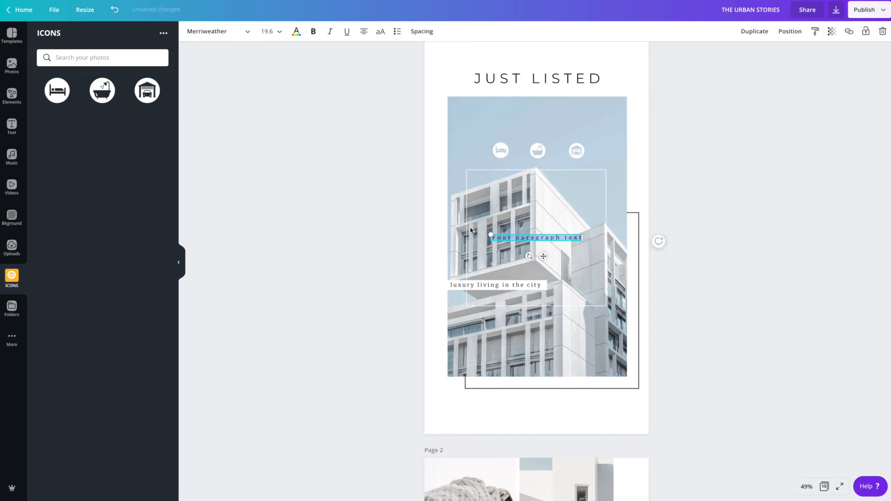
pyautogui.moveTo(522, 242); pyautogui.dragTo(528, 124)
pyautogui.doubleClick(527, 124)
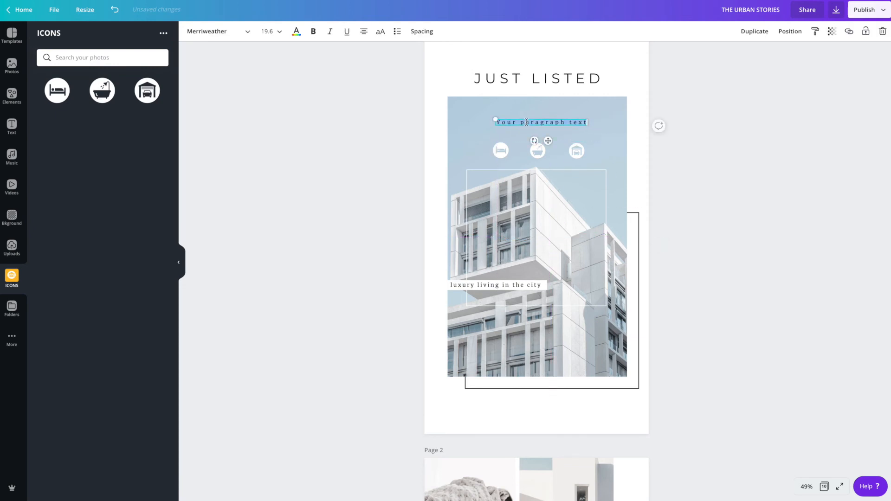
pyautogui.press('BackSpace')
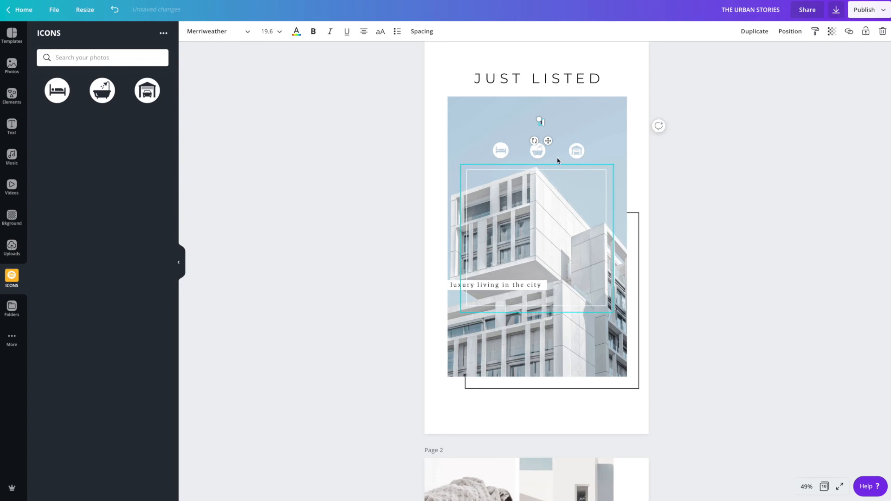
pyautogui.write('1')
pyautogui.moveTo(537, 119); pyautogui.dragTo(532, 109)
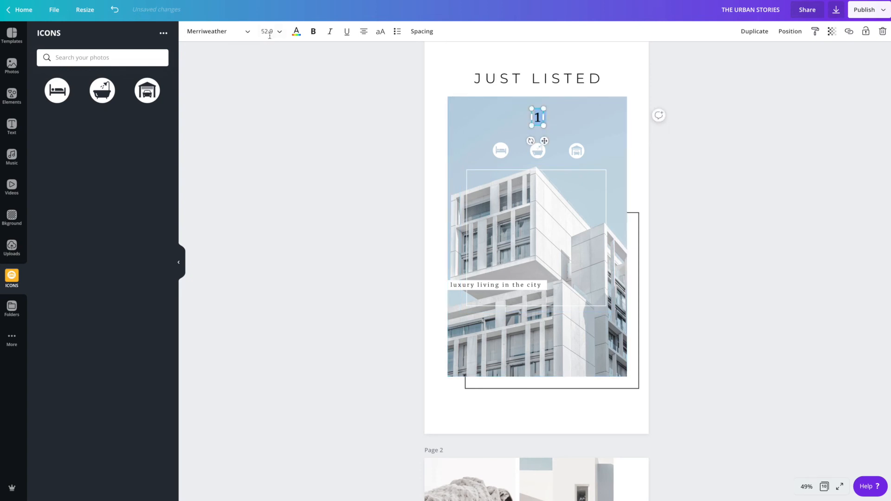
# - Color the number above the bathtub icon white and deselect it
pyautogui.click(296, 31)
pyautogui.click(67, 116)
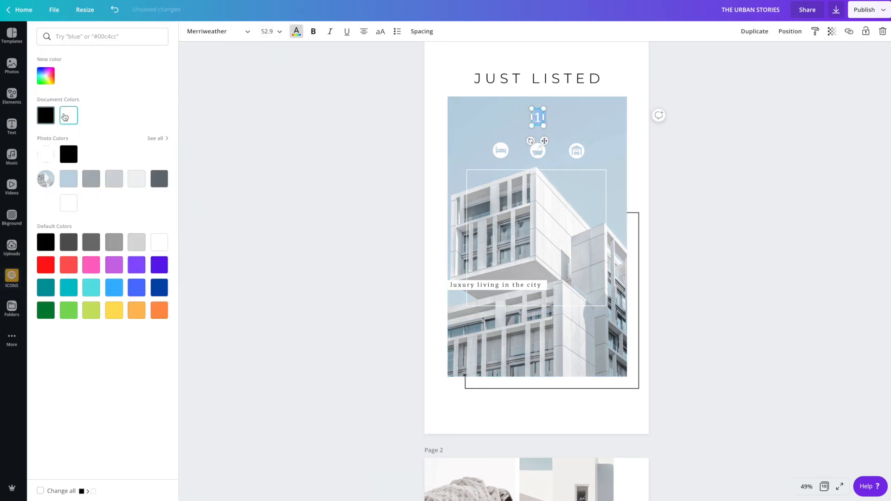
pyautogui.click(552, 120)
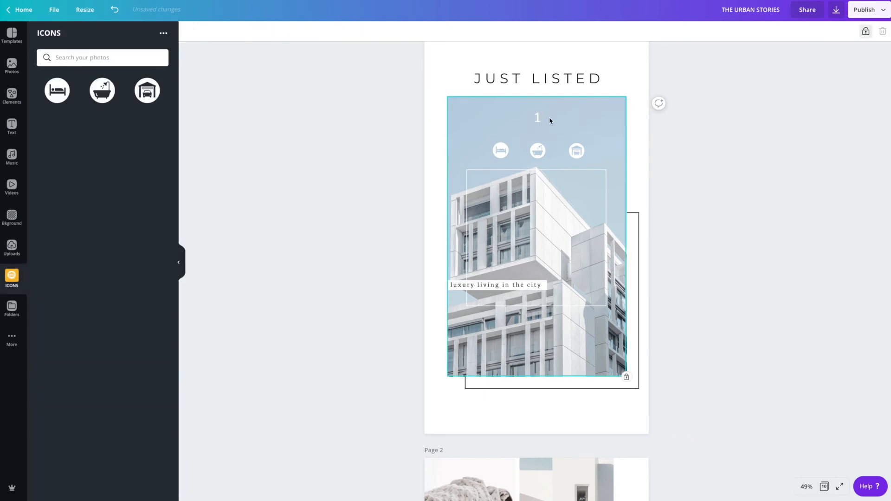
# - Change the font of the number above the bathtub icon to Montserrat
pyautogui.click(539, 119)
pyautogui.click(538, 119)
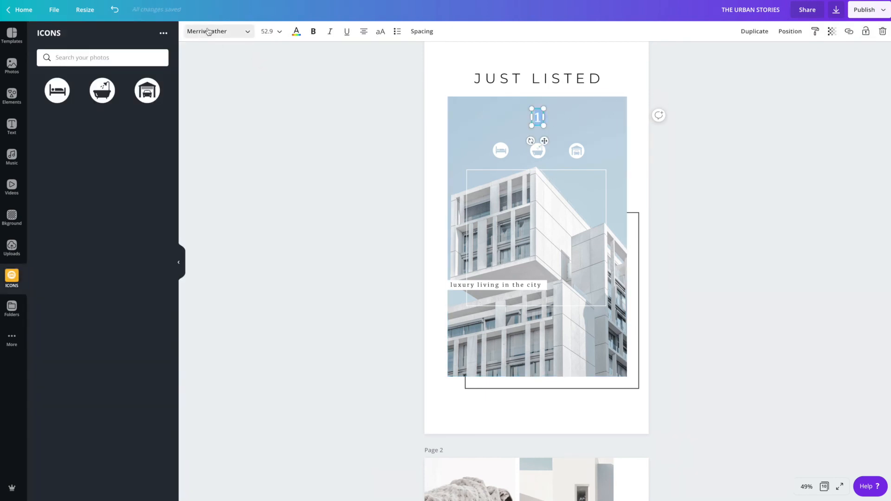
pyautogui.click(500, 81)
pyautogui.click(538, 118)
pyautogui.click(206, 31)
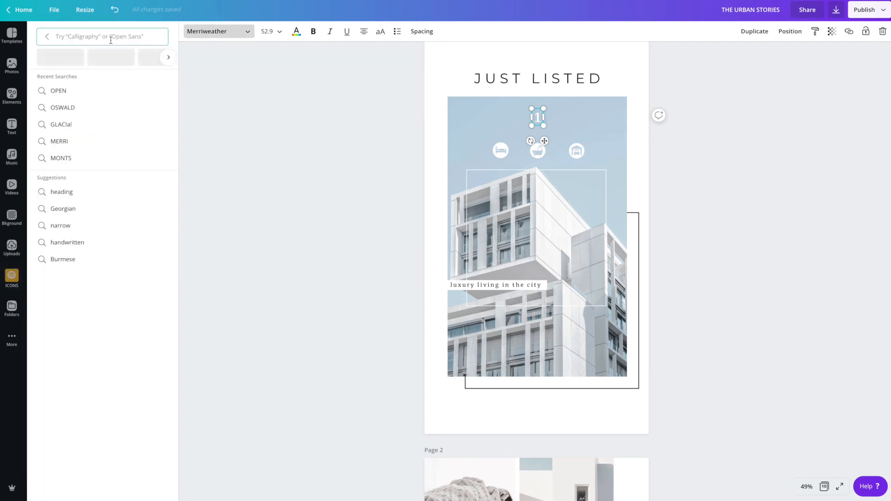
pyautogui.write('MONTST')
pyautogui.press('BackSpace')
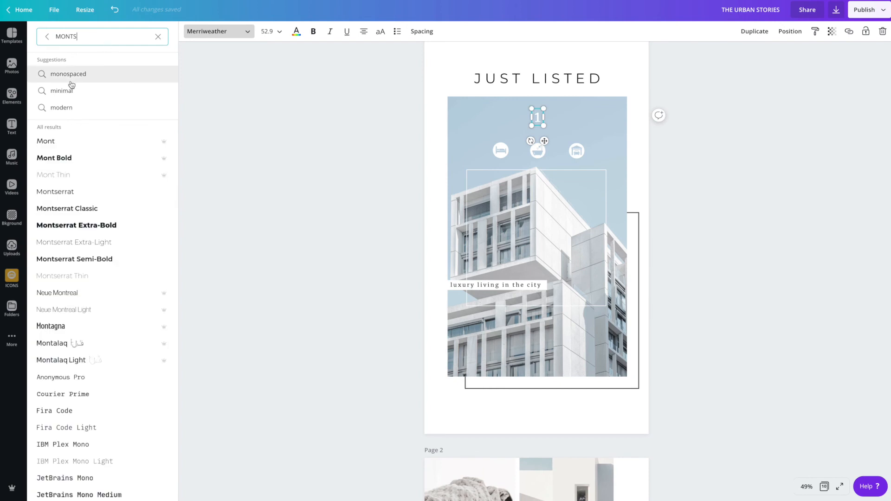
pyautogui.click(58, 192)
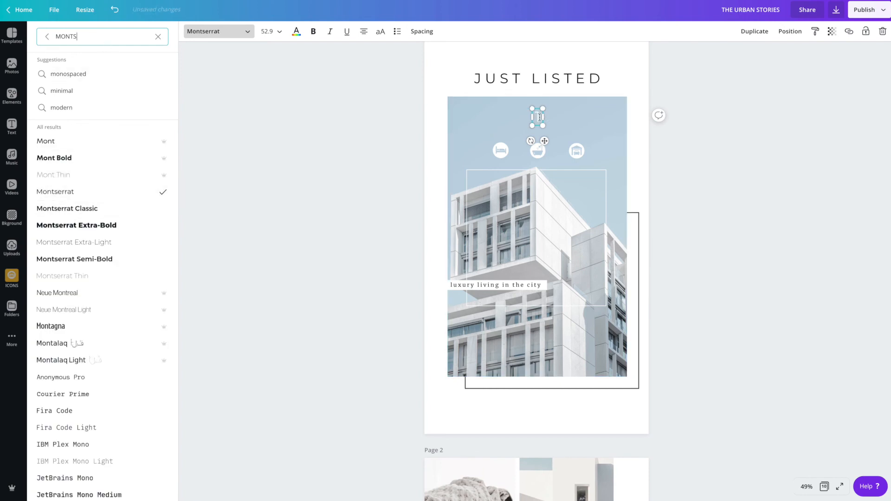
# - Shrink the number to size 40.5 and place it between the bed and bathtub icons
pyautogui.click(564, 120)
pyautogui.click(537, 117)
pyautogui.moveTo(537, 118); pyautogui.dragTo(516, 148)
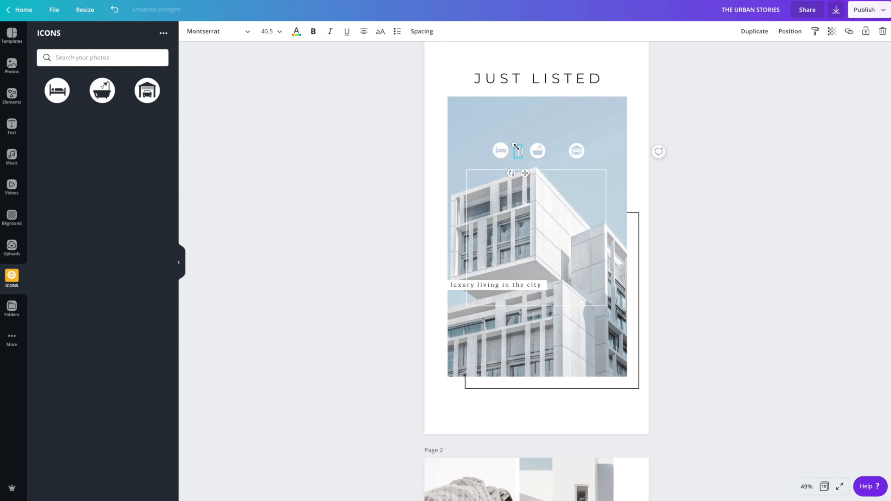
# - Copy the number beside the bed icon and place the duplicate between the bathtub and garage icons
pyautogui.rightClick(518, 149)
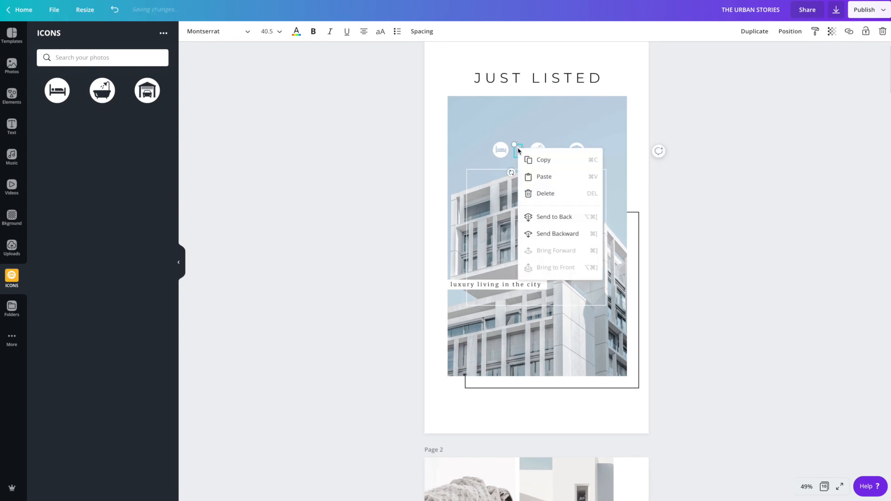
pyautogui.click(534, 160)
pyautogui.click(558, 156)
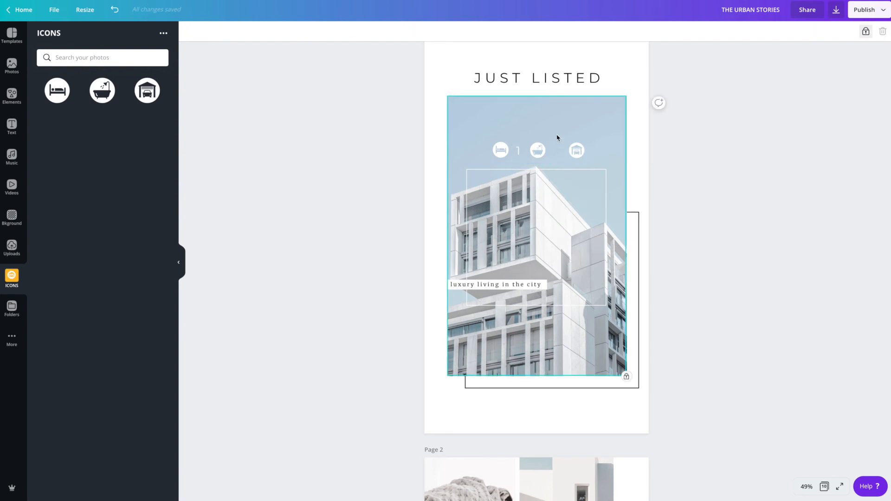
pyautogui.scroll(1, 556, 140)
pyautogui.rightClick(519, 172)
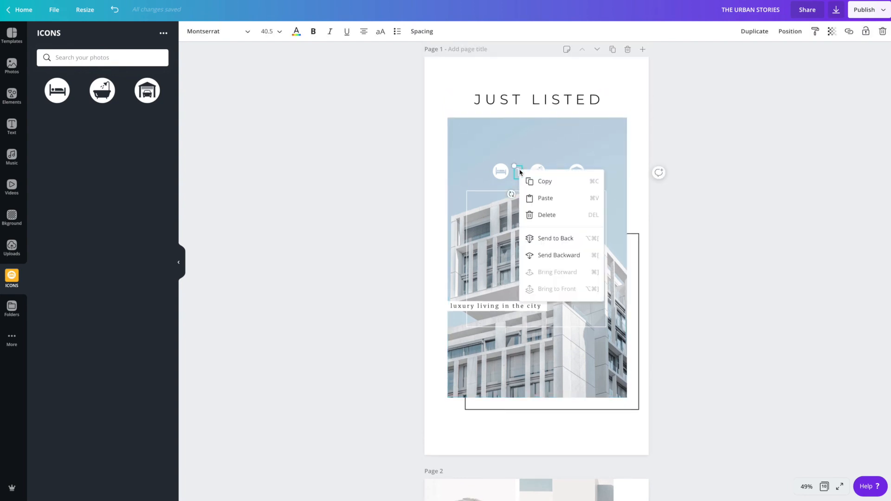
pyautogui.click(545, 198)
pyautogui.moveTo(521, 175); pyautogui.dragTo(556, 175)
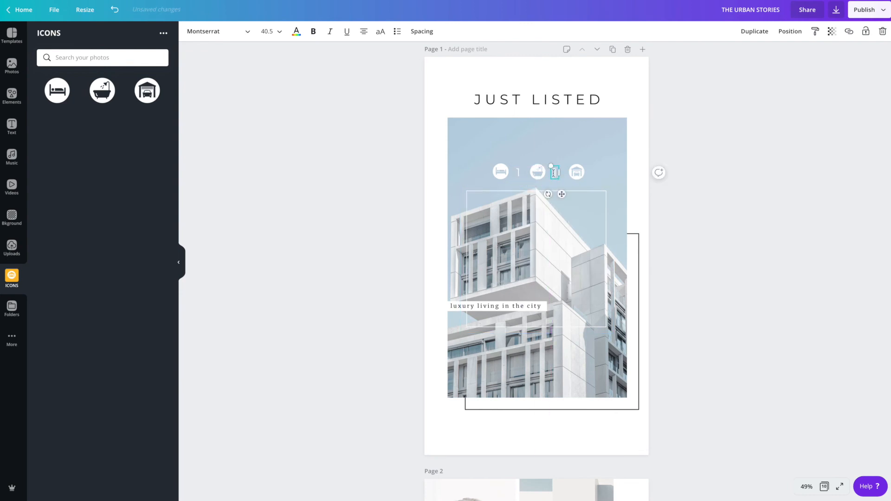
# - Duplicate the number beside the bathtub icon and place the new copy just after the garage icon
pyautogui.rightClick(554, 172)
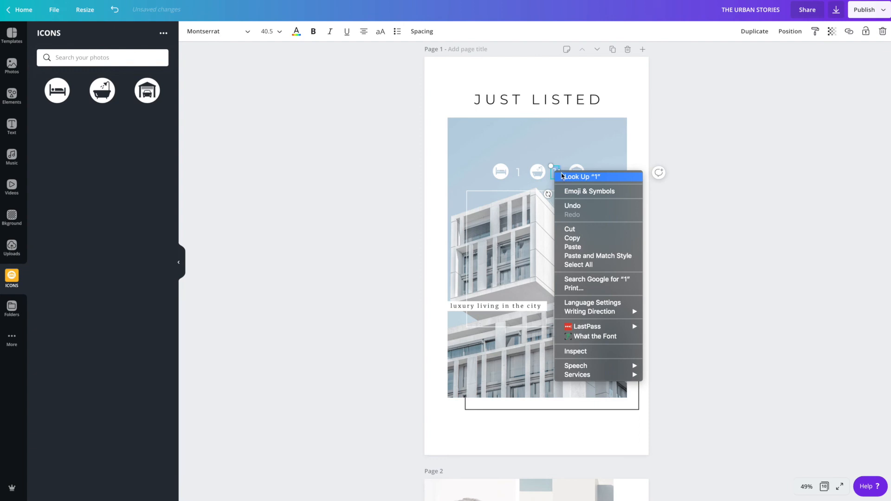
pyautogui.click(565, 155)
pyautogui.rightClick(555, 172)
pyautogui.click(557, 157)
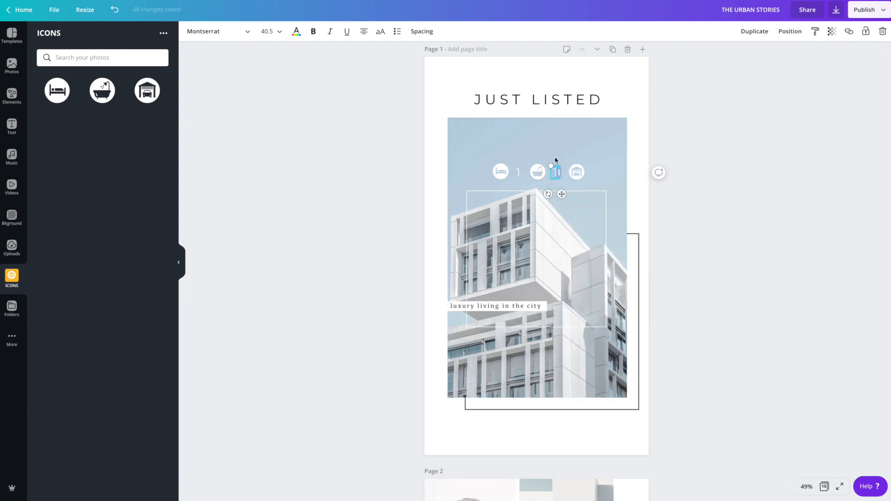
pyautogui.rightClick(555, 172)
pyautogui.click(562, 176)
pyautogui.rightClick(566, 179)
pyautogui.click(591, 207)
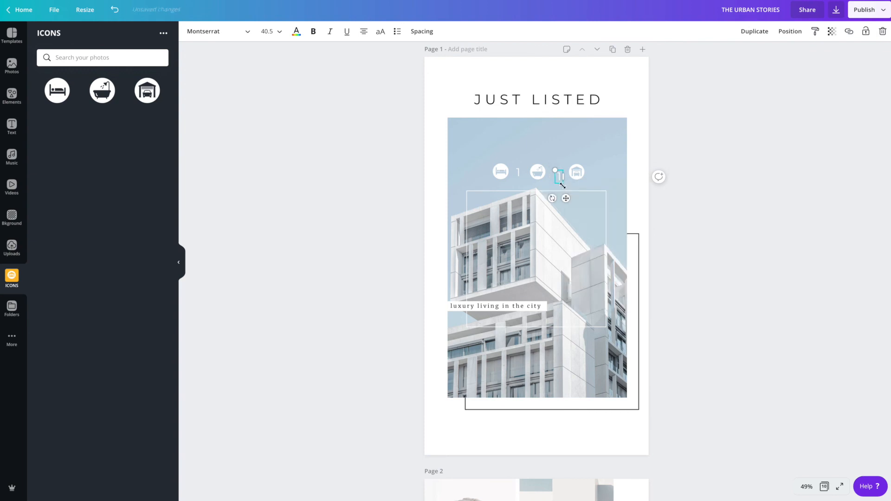
pyautogui.moveTo(560, 179); pyautogui.dragTo(593, 171)
pyautogui.click(562, 147)
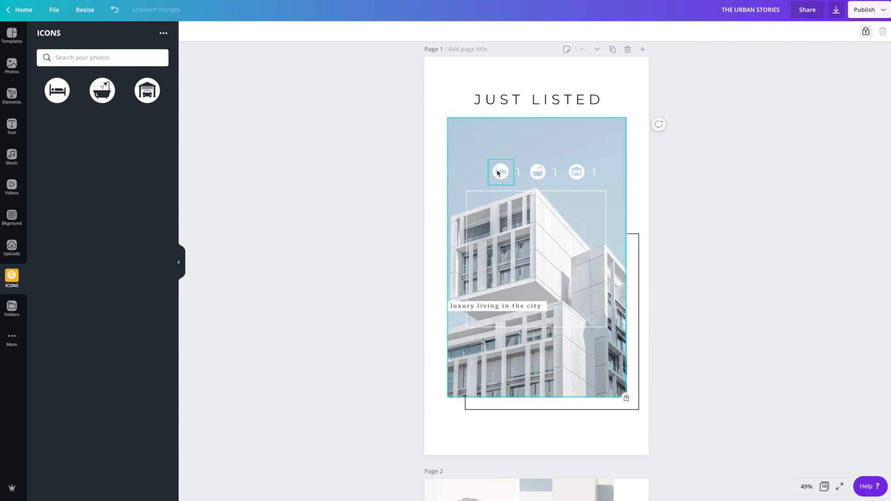
# - Move the garage icon and its number slightly closer to the bathtub's number
pyautogui.click(579, 174)
pyautogui.moveTo(577, 172); pyautogui.dragTo(591, 173)
pyautogui.click(596, 173)
pyautogui.click(561, 148)
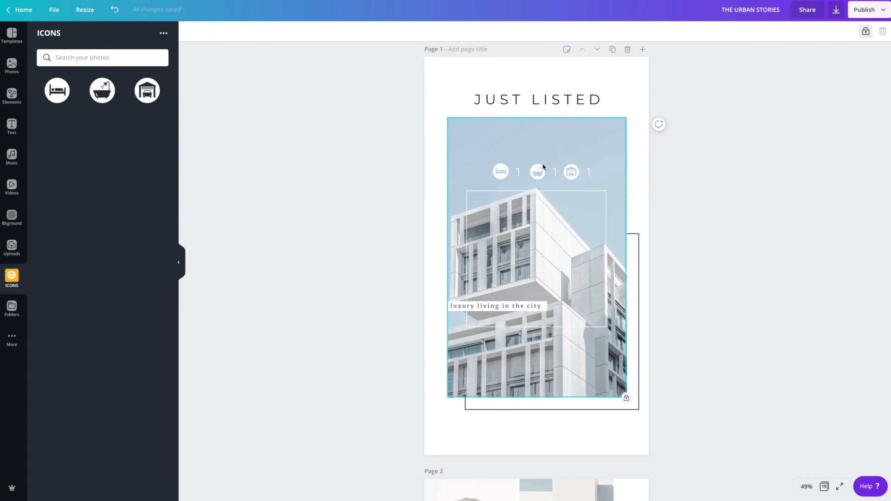
pyautogui.click(501, 177)
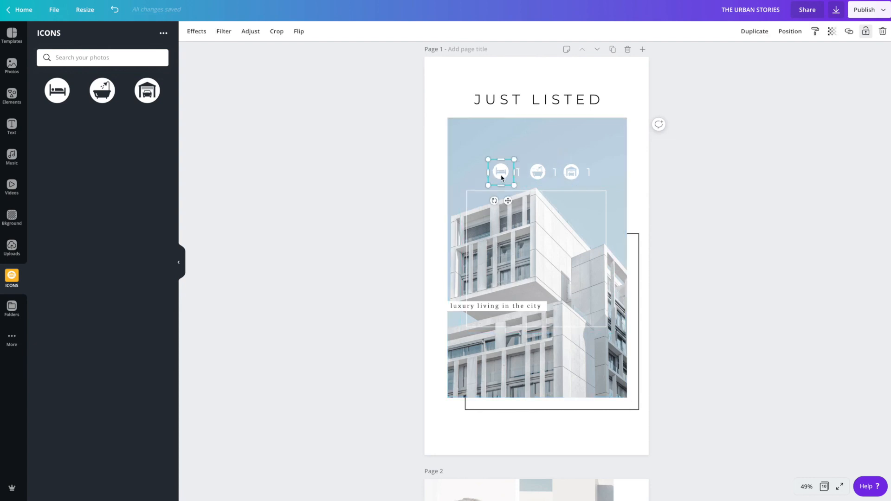
pyautogui.scroll(1, 535, 171)
pyautogui.keyDown('shift'); pyautogui.click(537, 172); pyautogui.keyUp('shift')
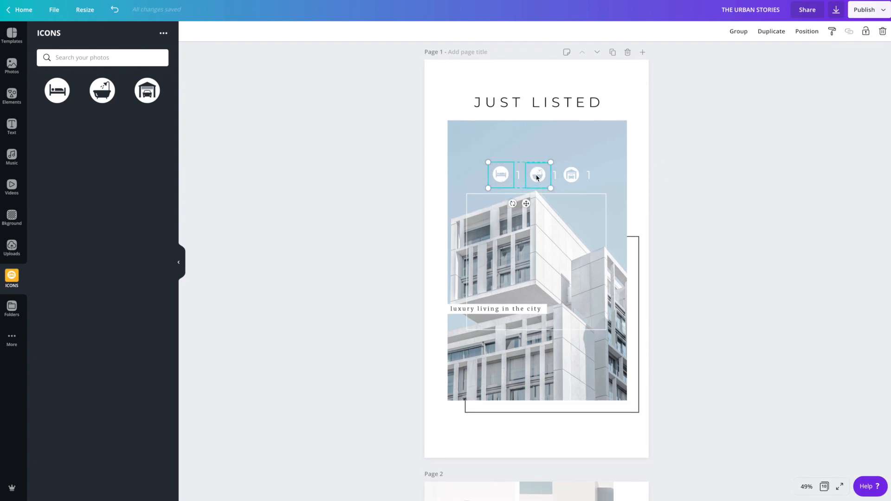
pyautogui.keyDown('shift'); pyautogui.click(572, 175); pyautogui.keyUp('shift')
pyautogui.keyDown('shift'); pyautogui.click(589, 176); pyautogui.keyUp('shift')
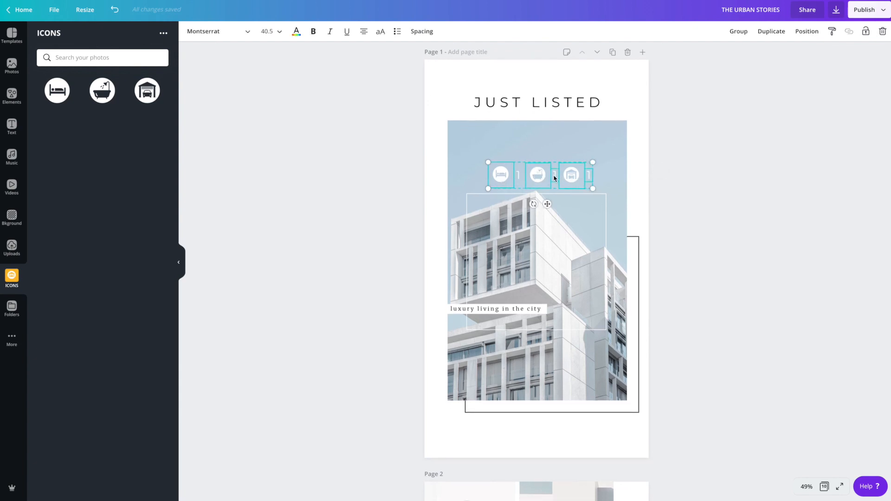
pyautogui.keyDown('shift'); pyautogui.click(519, 178); pyautogui.keyUp('shift')
pyautogui.click(481, 173)
pyautogui.click(500, 177)
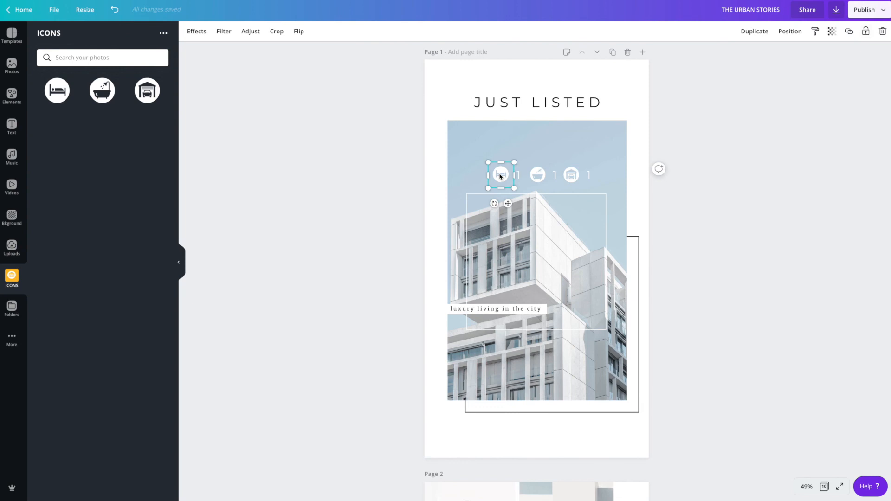
pyautogui.click(464, 165)
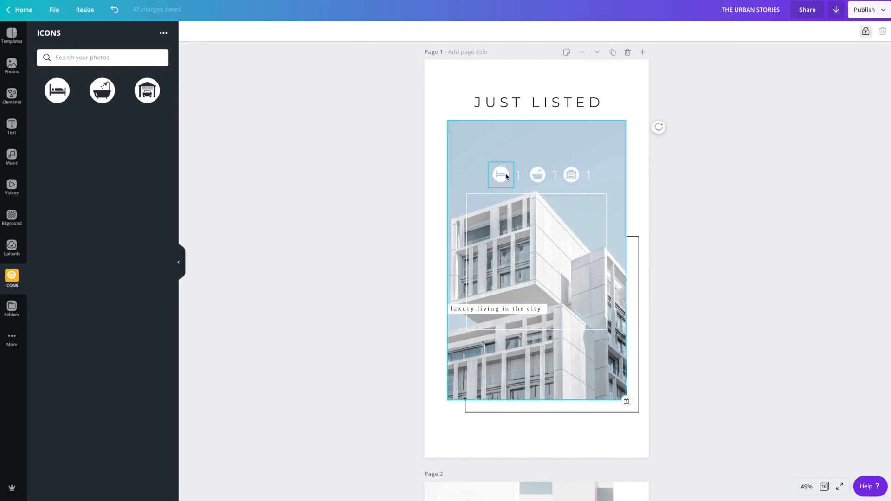
pyautogui.scroll(1, 499, 175)
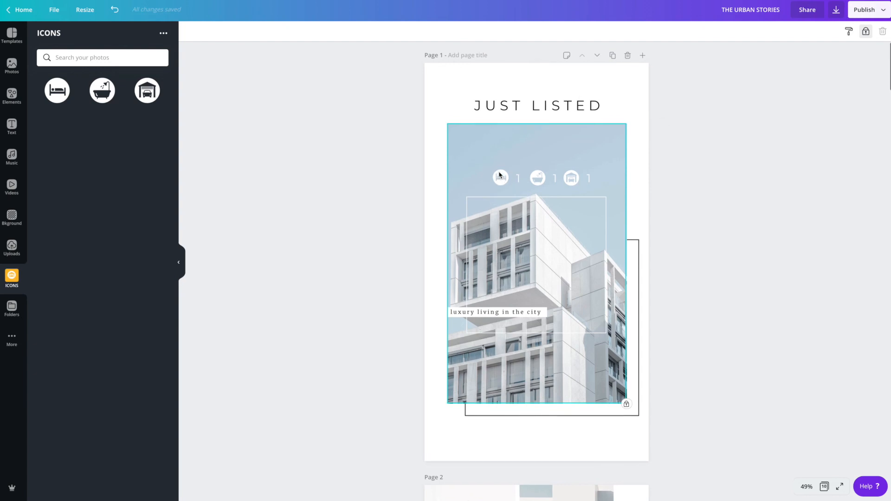
pyautogui.click(501, 180)
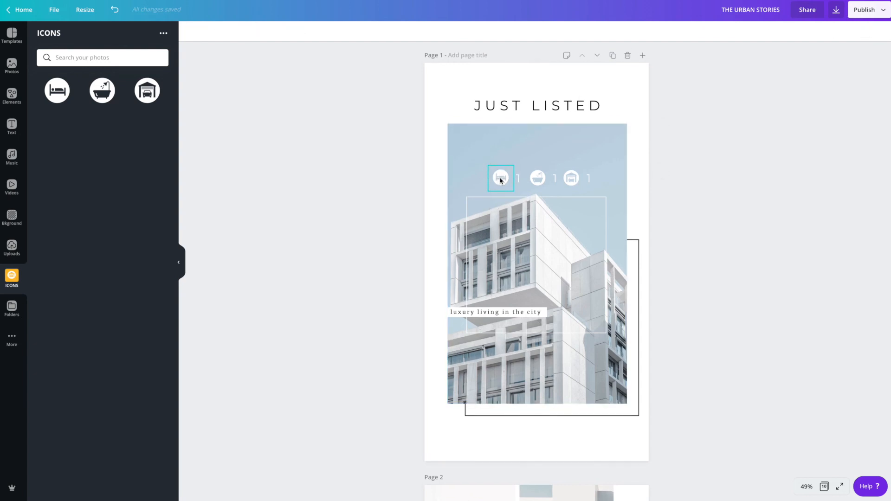
pyautogui.click(519, 180)
pyautogui.click(510, 163)
pyautogui.click(499, 180)
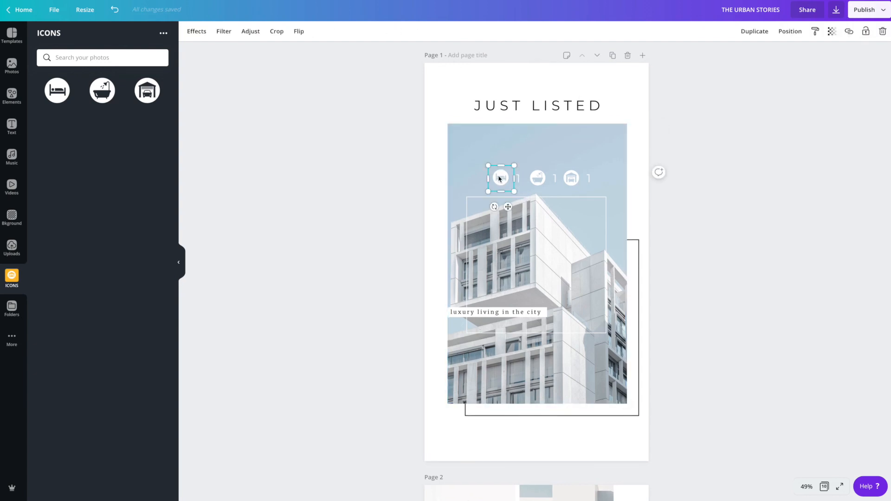
pyautogui.click(664, 72)
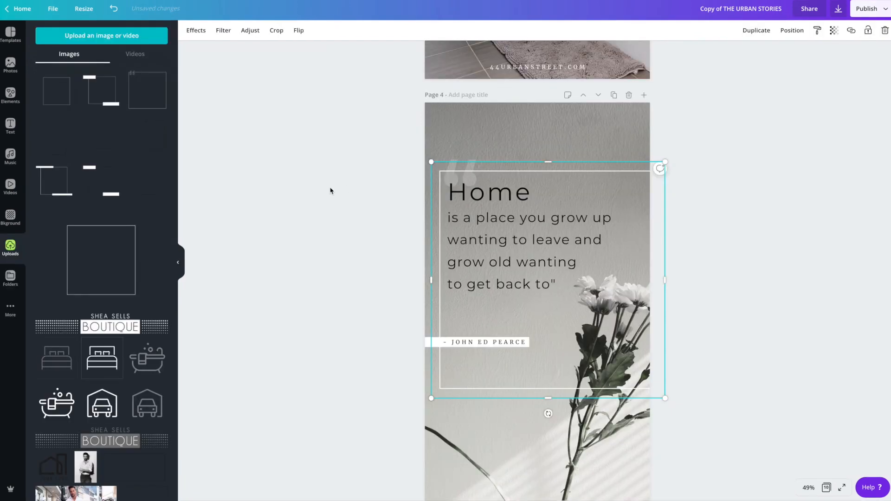
# - Download all 10 pages of the Copy of THE URBAN STORIES design as PNG at size 1.0
pyautogui.click(330, 190)
pyautogui.scroll(-2, 330, 191)
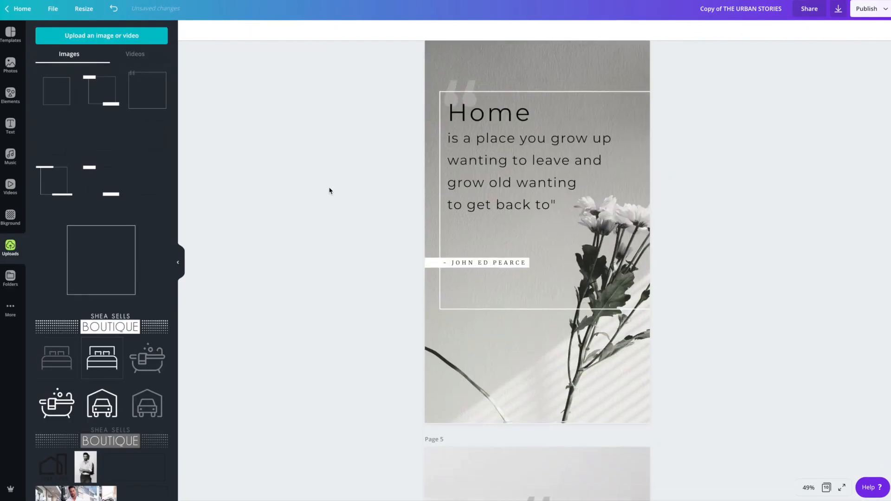
pyautogui.scroll(3, 521, 165)
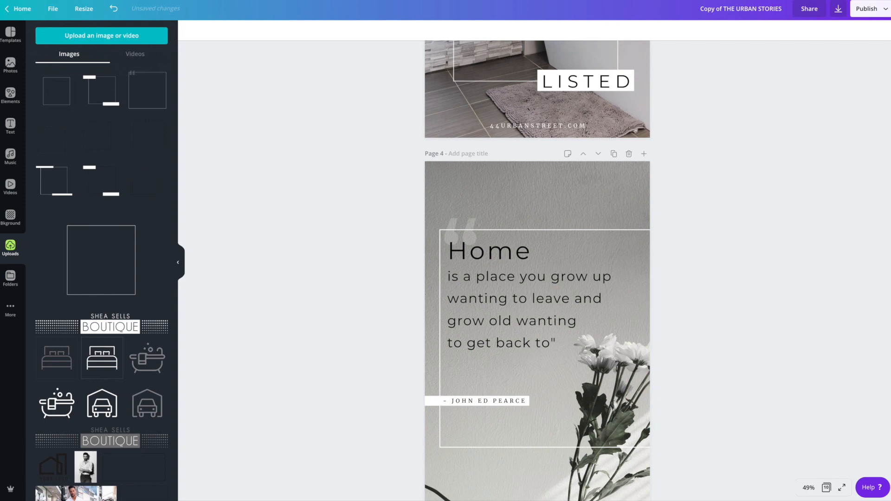
pyautogui.click(869, 11)
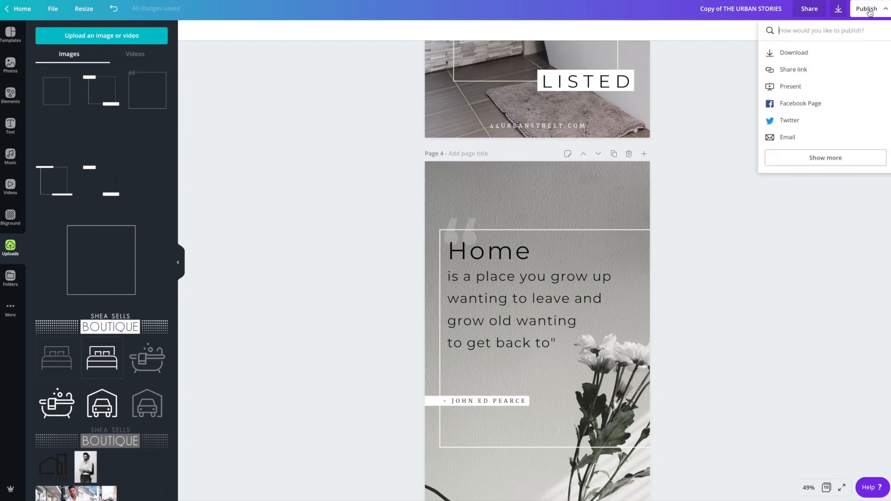
pyautogui.click(788, 53)
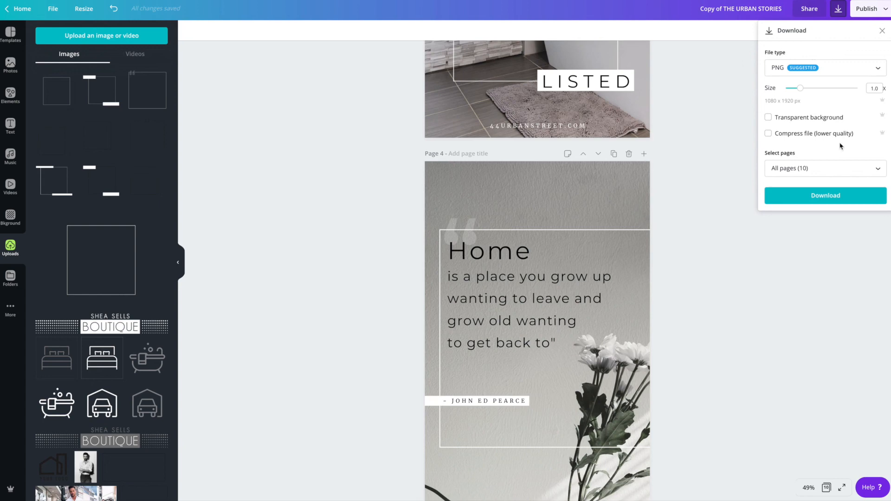
pyautogui.click(831, 194)
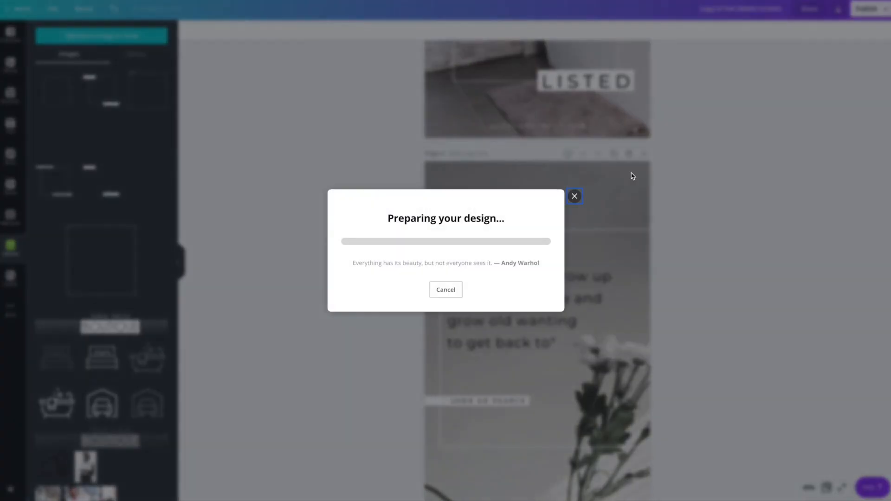